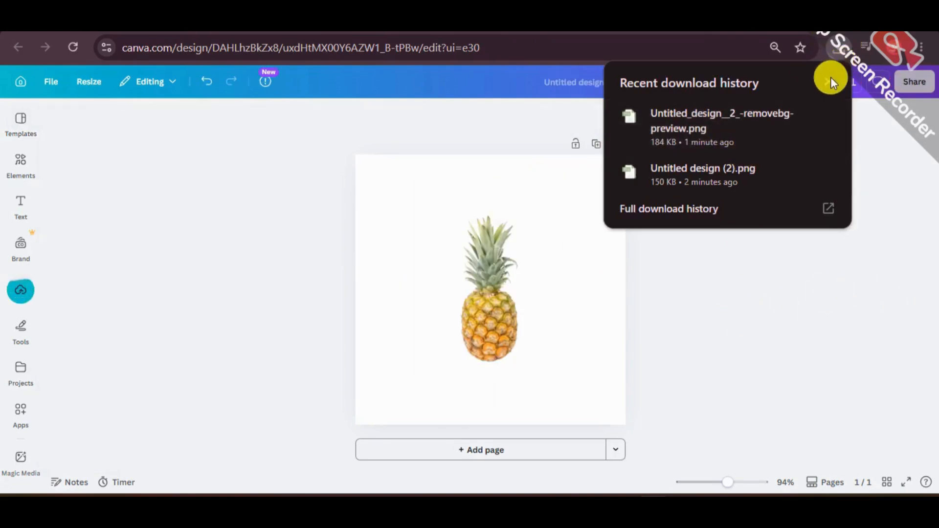
Step: Enlarge the pineapple image until it fills the square page
{"action": "left_click", "coordinate": [512, 269]}
{"action": "left_click_drag", "start_coordinate": [512, 268], "coordinate": [447, 219]}
{"action": "left_click_drag", "start_coordinate": [514, 311], "coordinate": [624, 412]}
{"action": "left_click", "coordinate": [683, 287]}
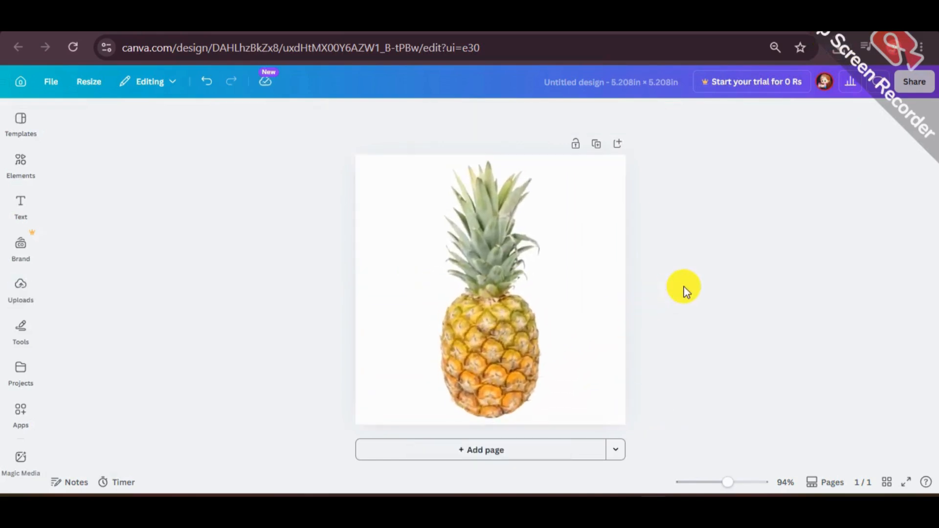
Step: Rename the design as Canva 38
{"action": "left_click", "coordinate": [610, 82]}
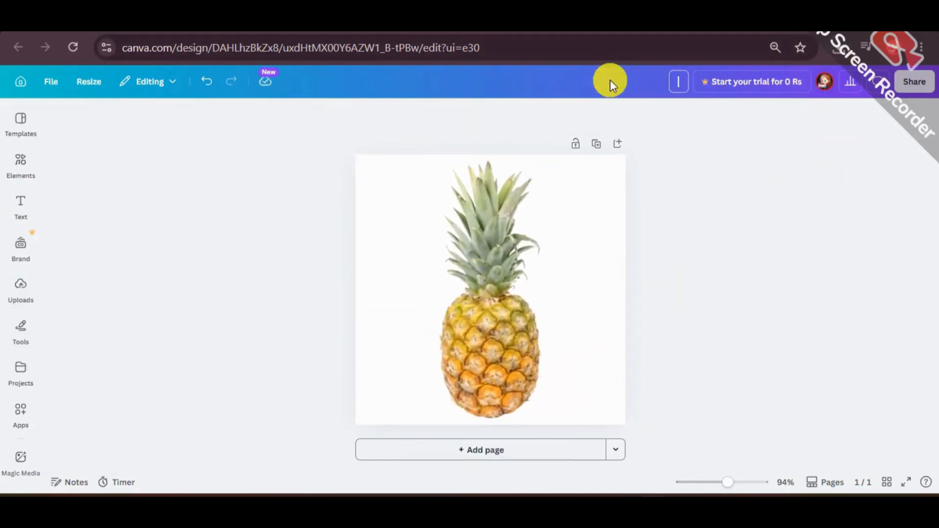
{"action": "type", "text": "Canva 38"}
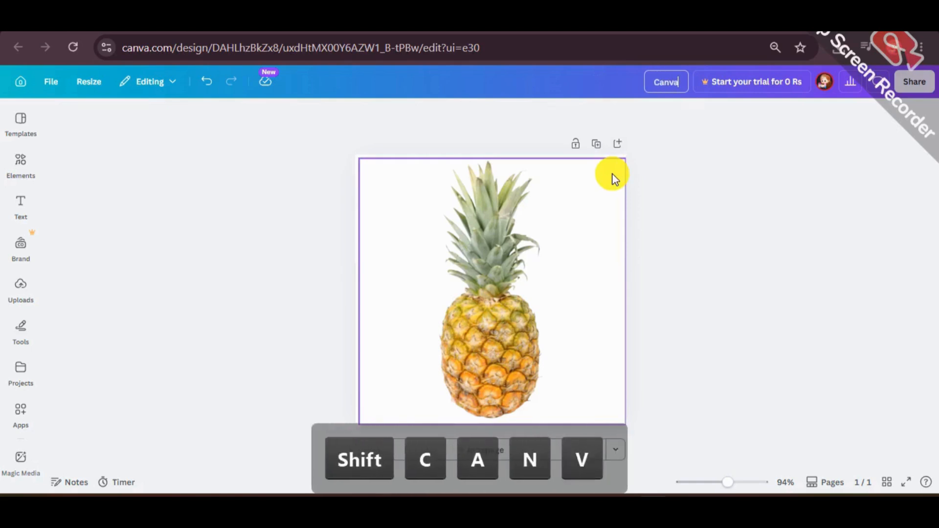
{"action": "left_click", "coordinate": [650, 176]}
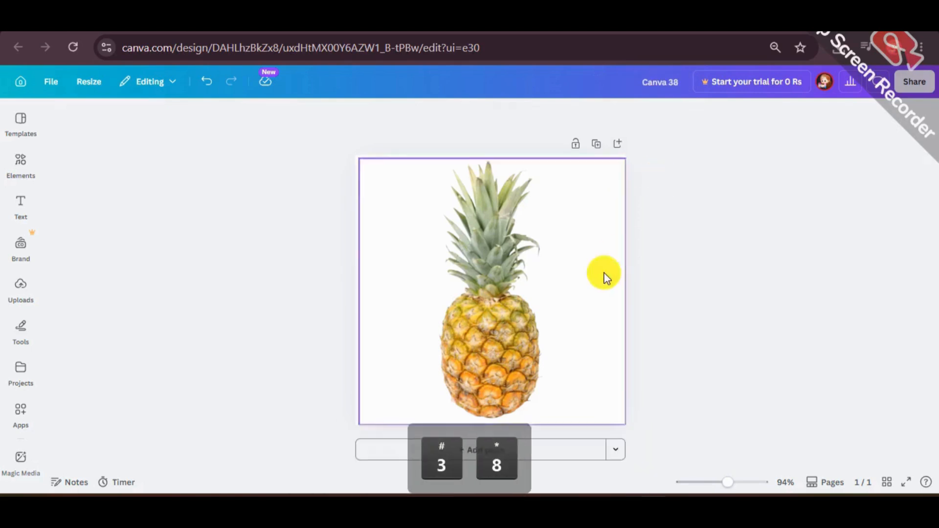
Step: Duplicate the pineapple image and move the two copies to opposite sides of the page
{"action": "left_click", "coordinate": [14, 160]}
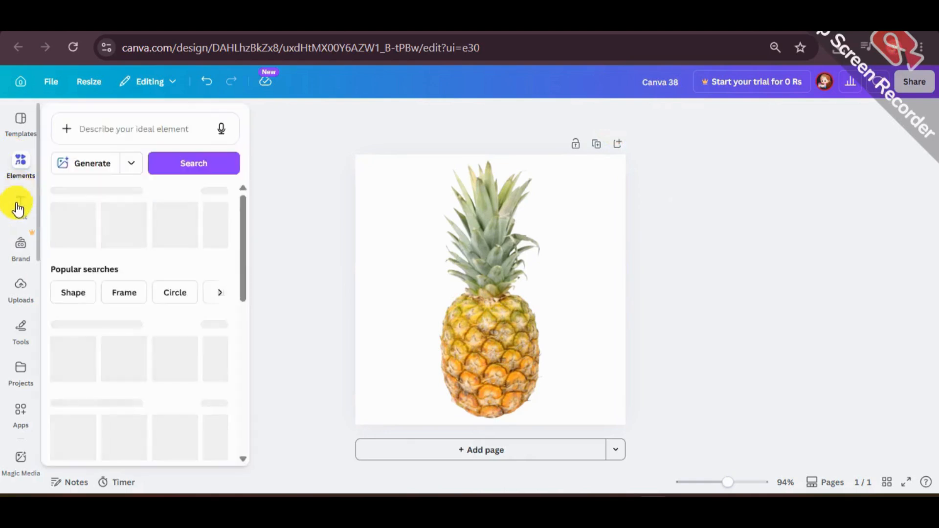
{"action": "left_click", "coordinate": [481, 330]}
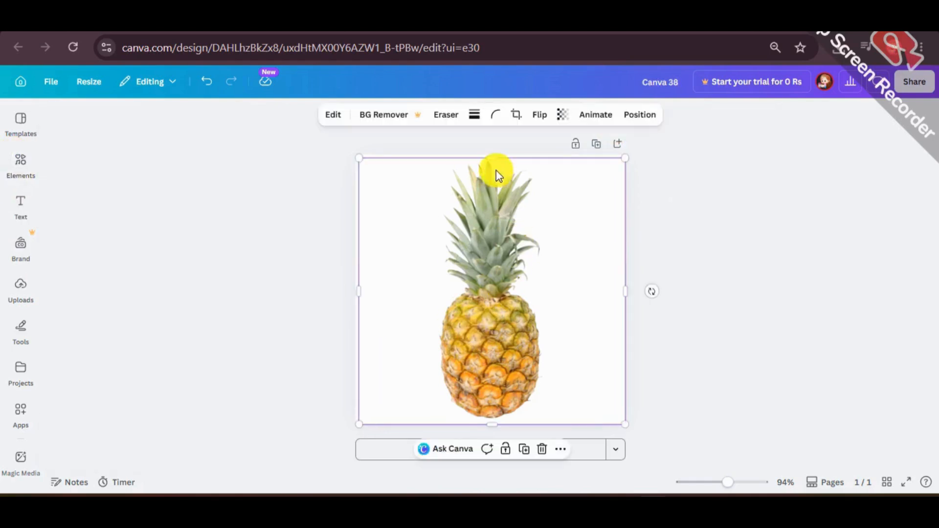
{"action": "left_click", "coordinate": [528, 455]}
{"action": "left_click_drag", "start_coordinate": [503, 329], "coordinate": [595, 318]}
{"action": "left_click_drag", "start_coordinate": [400, 325], "coordinate": [281, 319]}
{"action": "left_click_drag", "start_coordinate": [593, 341], "coordinate": [538, 337]}
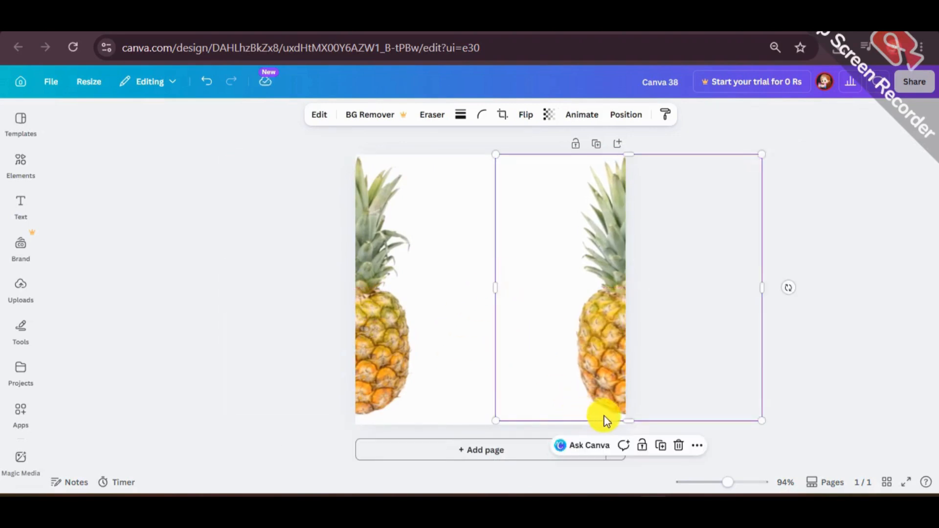
Step: Crop the right copy to the pineapple's upper part and the left copy to its lower part
{"action": "left_click_drag", "start_coordinate": [614, 418], "coordinate": [593, 337]}
{"action": "left_click", "coordinate": [430, 260]}
{"action": "left_click_drag", "start_coordinate": [361, 154], "coordinate": [377, 338]}
Step: Move both cropped pineapple pieces back to the middle of the page, stacked with a narrow gap between them
{"action": "left_click_drag", "start_coordinate": [381, 373], "coordinate": [511, 368]}
{"action": "left_click_drag", "start_coordinate": [591, 360], "coordinate": [588, 359]}
{"action": "left_click", "coordinate": [588, 300]}
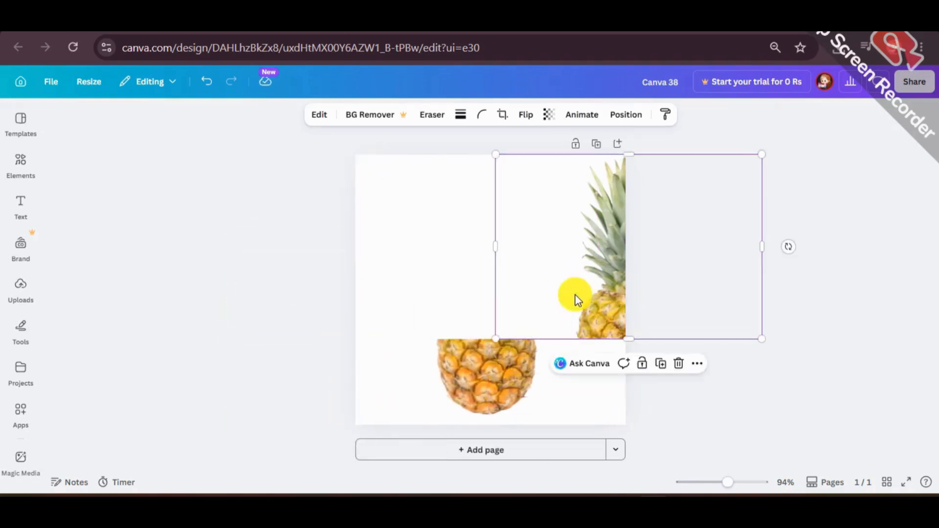
{"action": "left_click_drag", "start_coordinate": [588, 300], "coordinate": [448, 294]}
{"action": "left_click", "coordinate": [532, 391]}
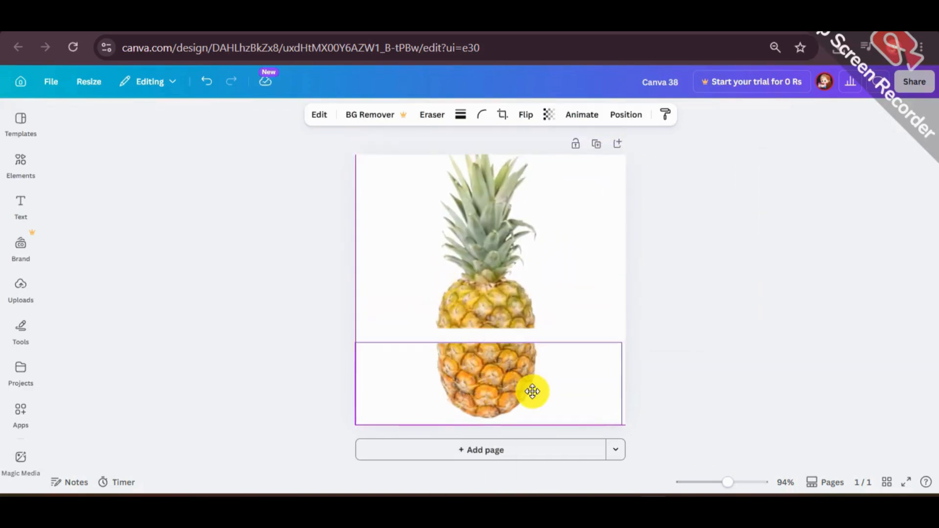
{"action": "left_click", "coordinate": [757, 333]}
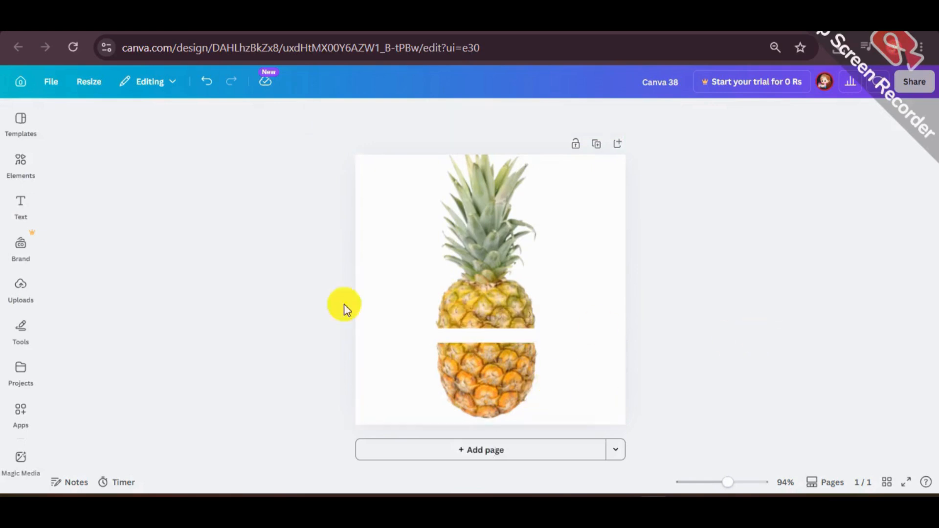
Step: Widen the gap between the two pineapple pieces, scale them down together and centre them on the page
{"action": "left_click", "coordinate": [501, 291]}
{"action": "left_click_drag", "start_coordinate": [501, 290], "coordinate": [503, 277]}
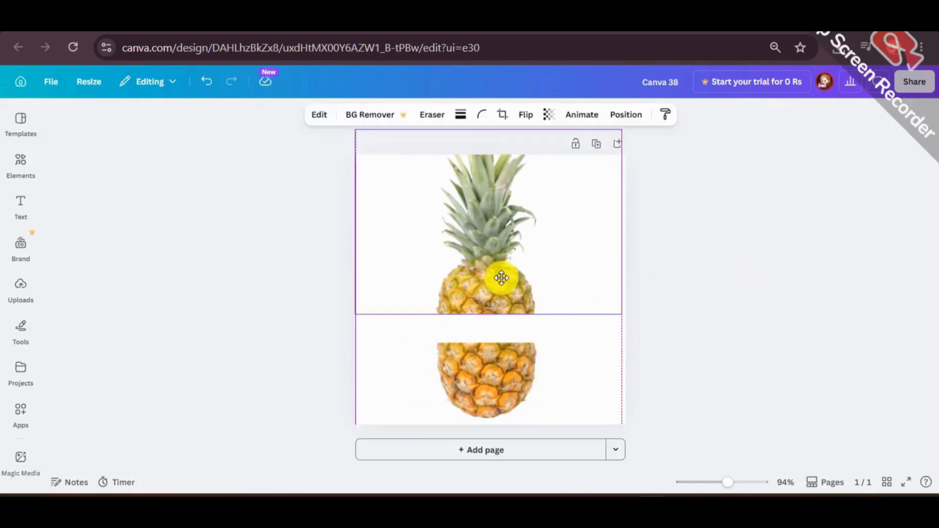
{"action": "left_click", "coordinate": [566, 377], "text": "shift"}
{"action": "left_click_drag", "start_coordinate": [620, 130], "coordinate": [592, 191]}
{"action": "left_click", "coordinate": [514, 252]}
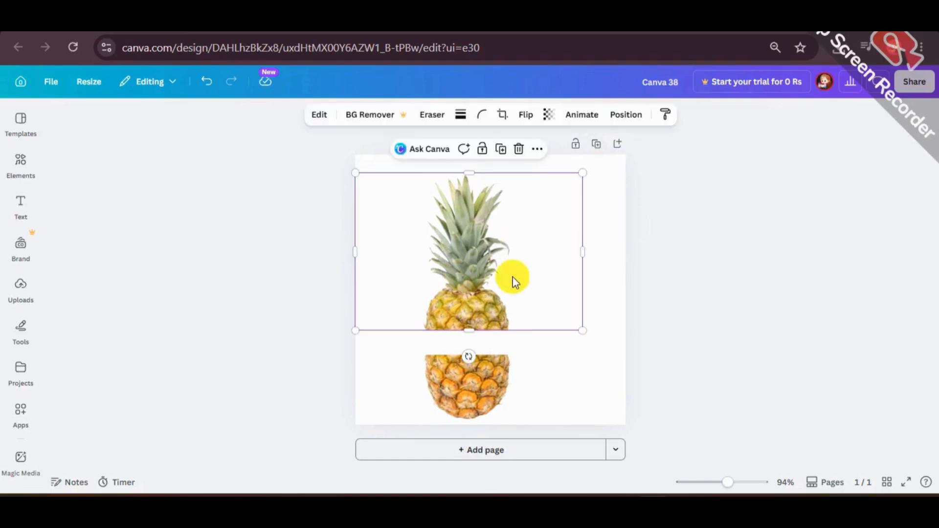
{"action": "left_click", "coordinate": [517, 374], "text": "shift"}
{"action": "left_click_drag", "start_coordinate": [530, 377], "coordinate": [547, 365]}
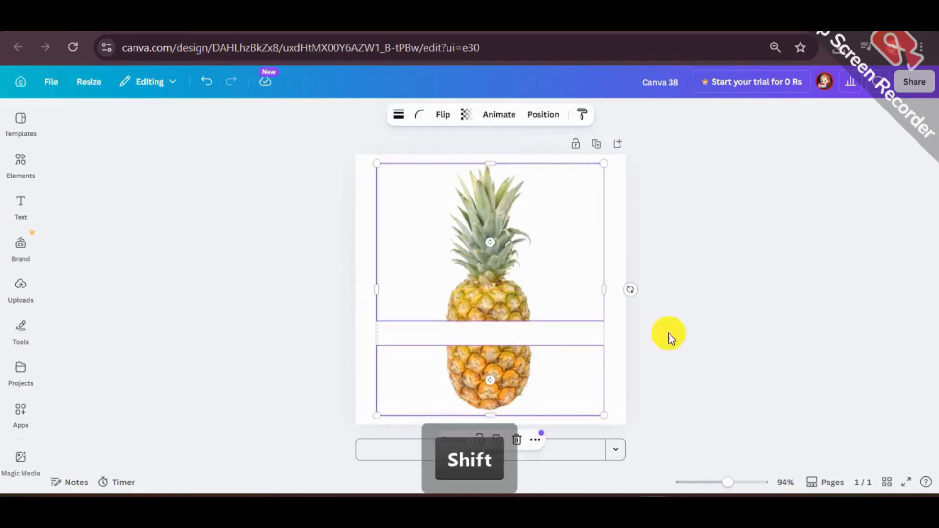
{"action": "left_click", "coordinate": [732, 315]}
Step: Search the elements library for "circle" and limit the results to shapes
{"action": "left_click", "coordinate": [19, 166]}
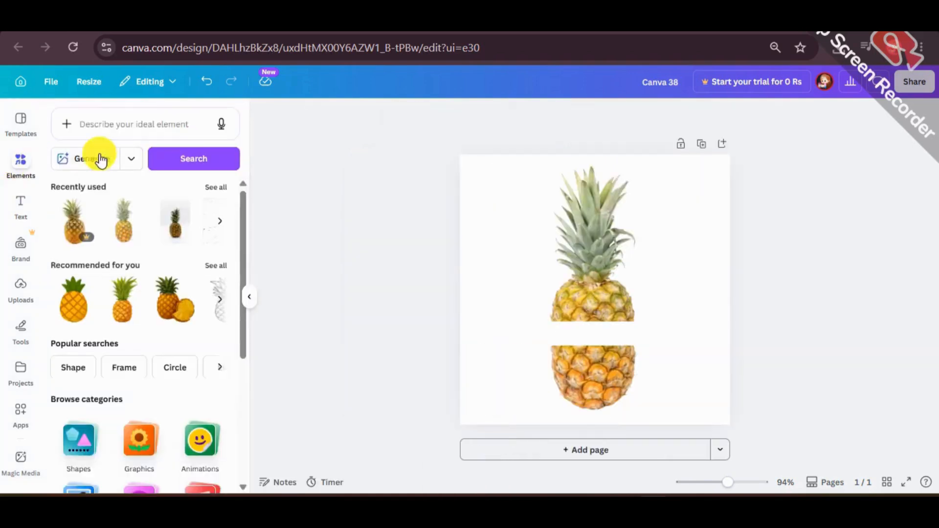
{"action": "left_click", "coordinate": [108, 126]}
{"action": "type", "text": "ci"}
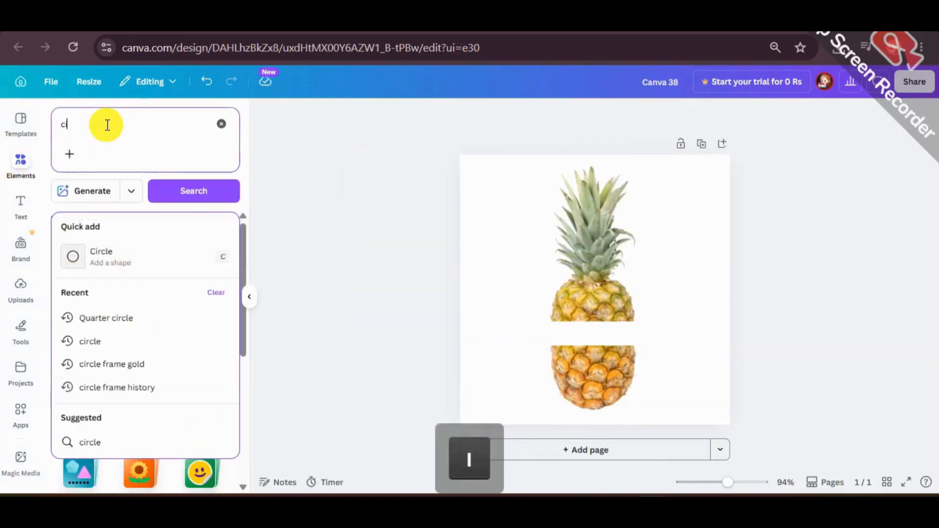
{"action": "type", "text": "clw"}
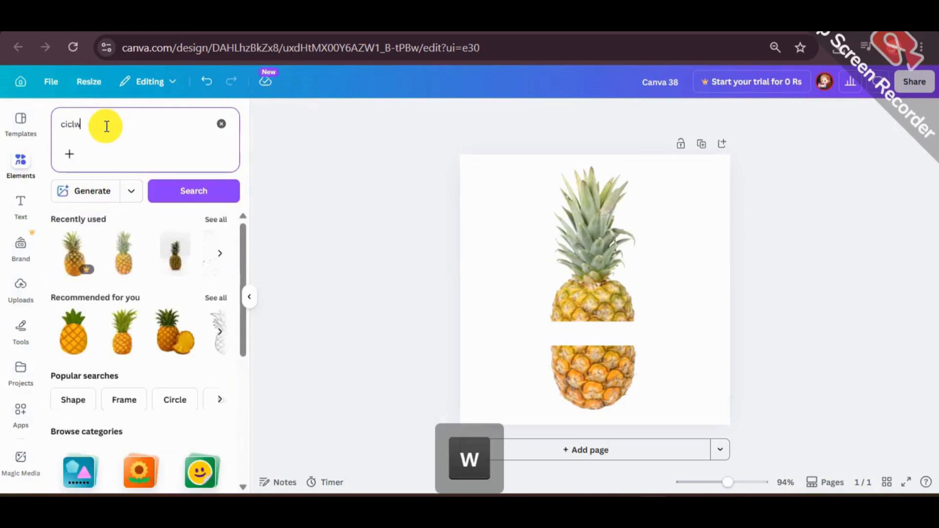
{"action": "key", "text": "Delete"}
{"action": "key", "text": "BackSpace"}
{"action": "key", "text": "BackSpace"}
{"action": "type", "text": "l"}
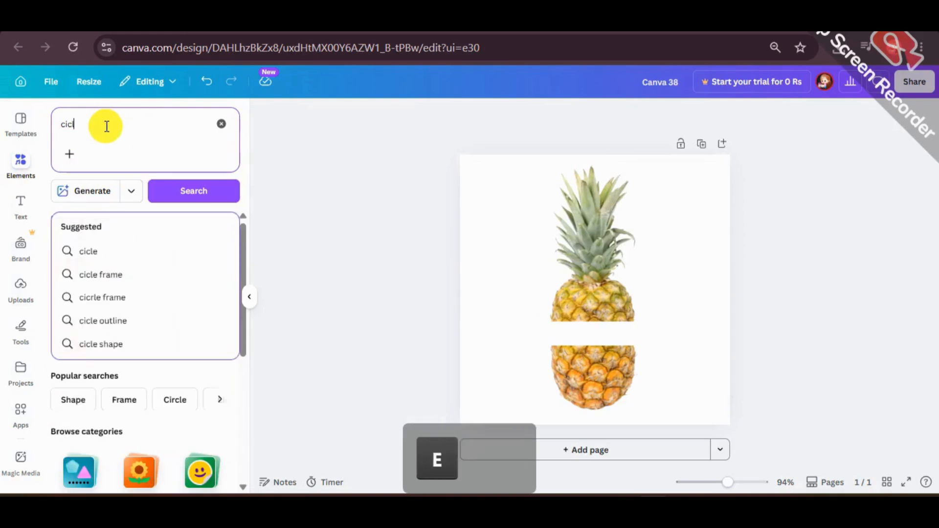
{"action": "key", "text": "Return"}
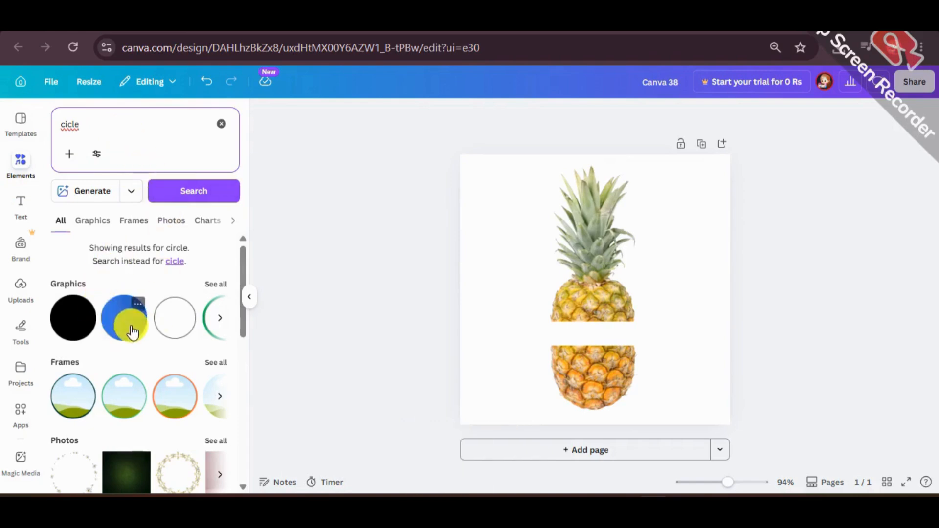
{"action": "left_click", "coordinate": [68, 123]}
{"action": "type", "text": "r"}
{"action": "key", "text": "Return"}
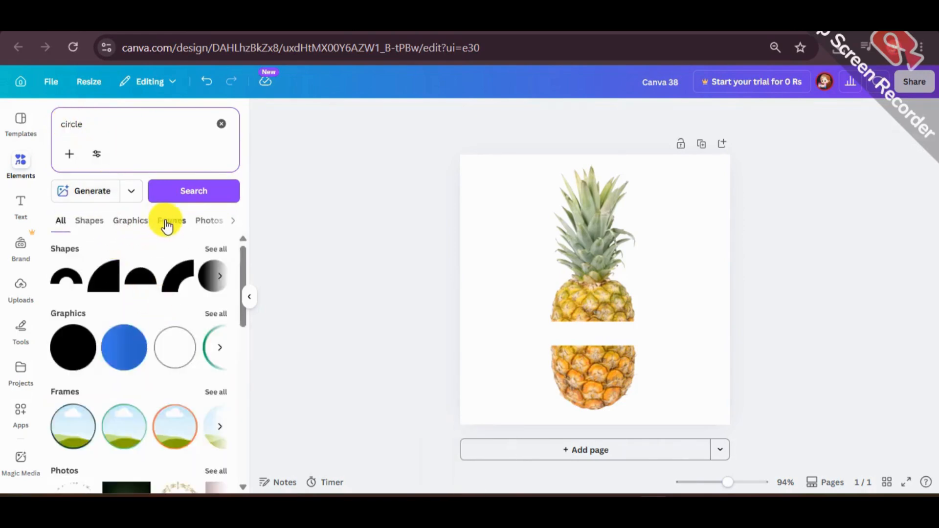
{"action": "left_click", "coordinate": [86, 226]}
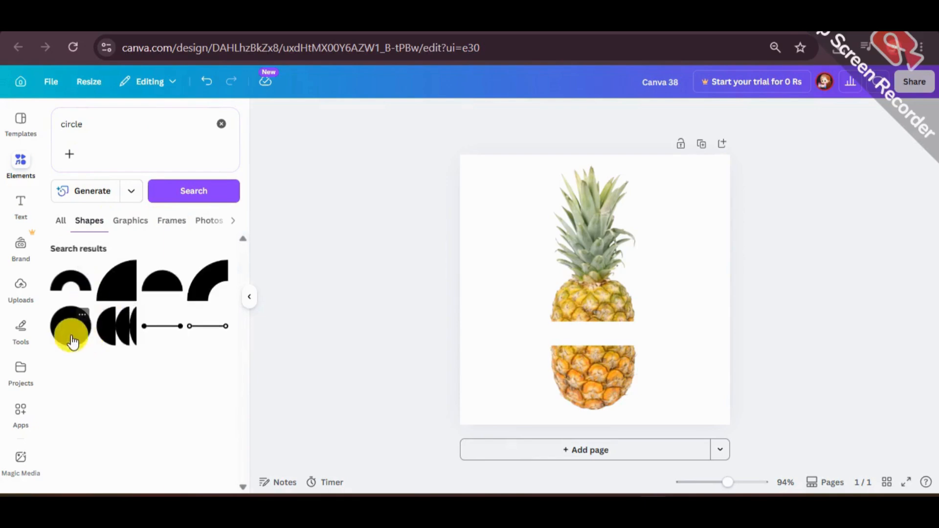
Step: Add a circle shape to the page and squash it into an ellipse over the upper piece's cut edge
{"action": "left_click_drag", "start_coordinate": [587, 294], "coordinate": [606, 329]}
{"action": "left_click", "coordinate": [664, 306]}
{"action": "left_click_drag", "start_coordinate": [595, 376], "coordinate": [592, 328]}
{"action": "scroll", "coordinate": [612, 316], "scroll_direction": "up", "scroll_amount": 10, "text": "ctrl"}
{"action": "left_click_drag", "start_coordinate": [604, 285], "coordinate": [595, 323]}
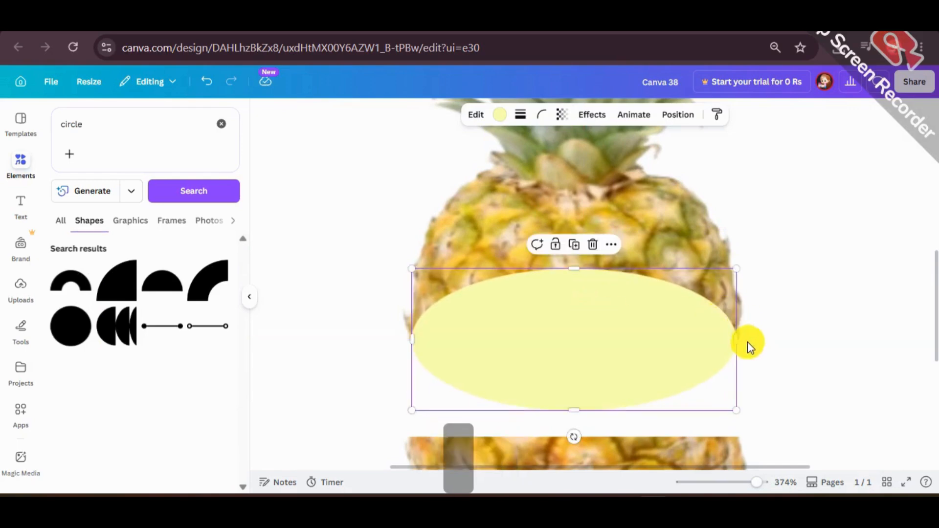
Step: Match the ellipse to the upper piece's width and flatten it into a thin cut face along the lower edge
{"action": "left_click_drag", "start_coordinate": [735, 337], "coordinate": [741, 338]}
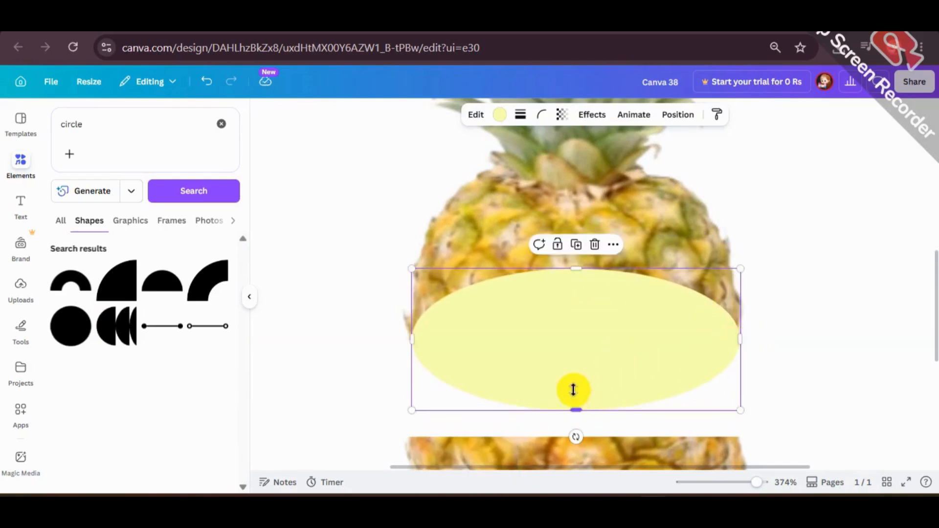
{"action": "left_click_drag", "start_coordinate": [575, 398], "coordinate": [565, 359]}
{"action": "left_click_drag", "start_coordinate": [571, 268], "coordinate": [569, 321]}
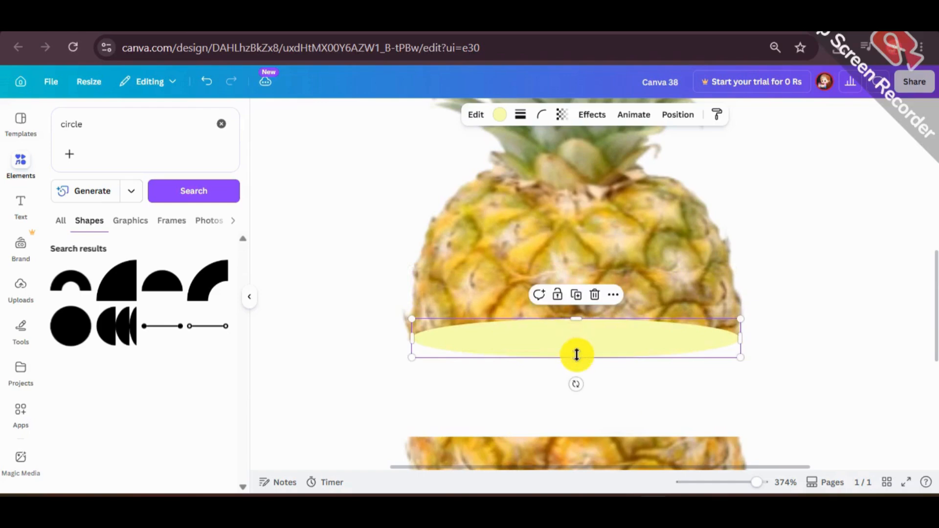
{"action": "left_click", "coordinate": [864, 271]}
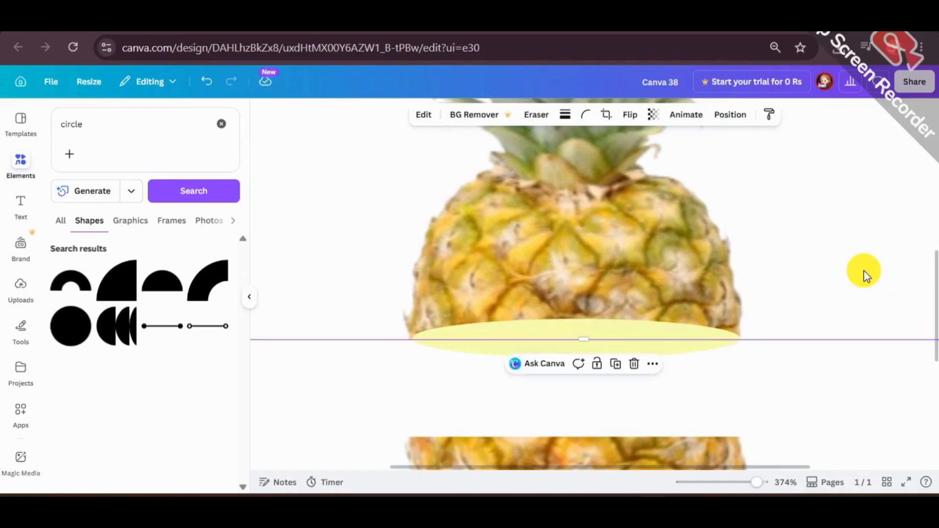
{"action": "left_click", "coordinate": [829, 357]}
Step: Duplicate the thin ellipse and place the copy on the cut edge of the lower pineapple piece
{"action": "key", "text": "space"}
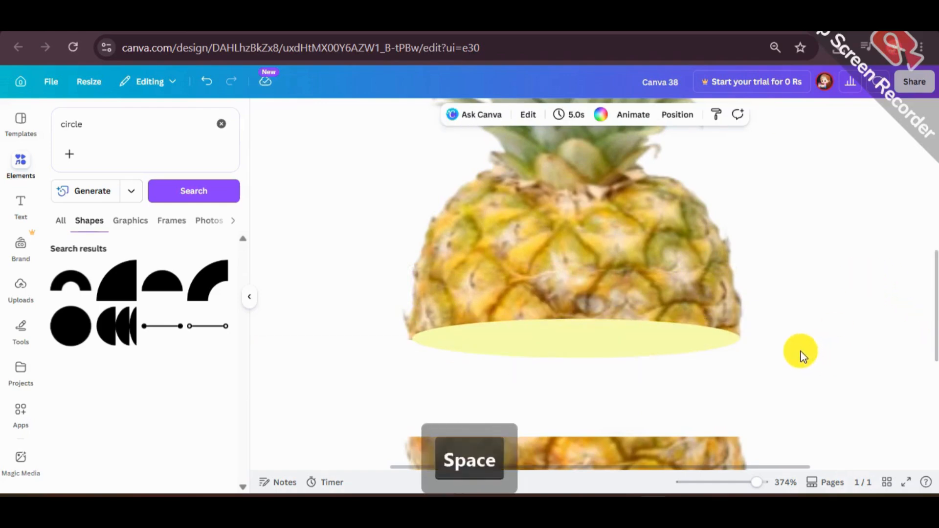
{"action": "left_click", "coordinate": [785, 348]}
{"action": "scroll", "coordinate": [768, 361], "scroll_direction": "down", "scroll_amount": 2}
{"action": "scroll", "coordinate": [769, 361], "scroll_direction": "down", "scroll_amount": 2}
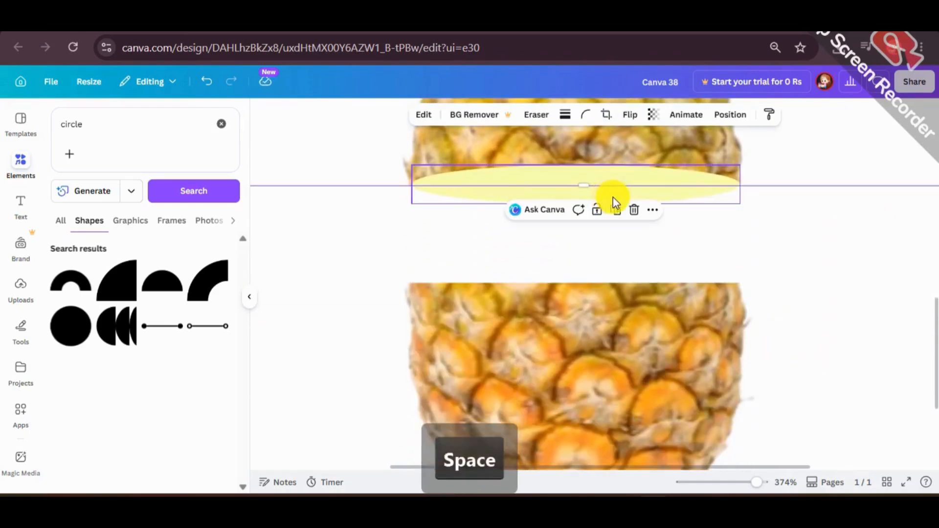
{"action": "left_click", "coordinate": [614, 201]}
{"action": "left_click_drag", "start_coordinate": [620, 195], "coordinate": [620, 294]}
{"action": "left_click", "coordinate": [821, 309]}
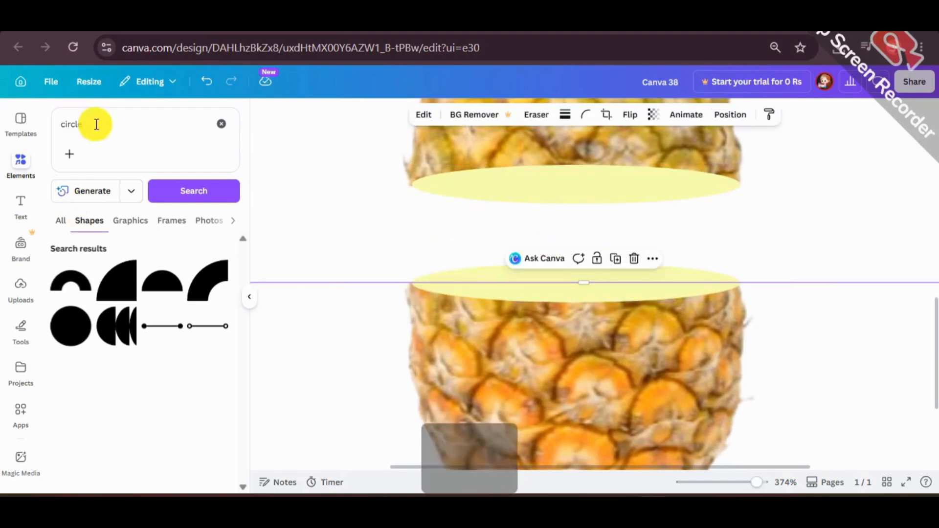
{"action": "scroll", "coordinate": [824, 331], "scroll_direction": "down", "scroll_amount": 5, "text": "ctrl"}
{"action": "left_click", "coordinate": [821, 333]}
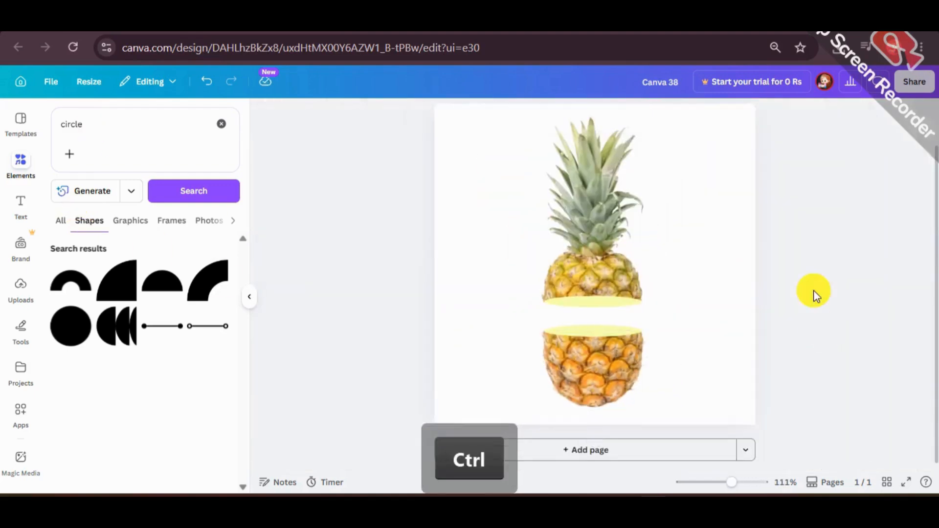
Step: Change the fill of both ellipses together to golden yellow #FFD02A
{"action": "left_click", "coordinate": [572, 304]}
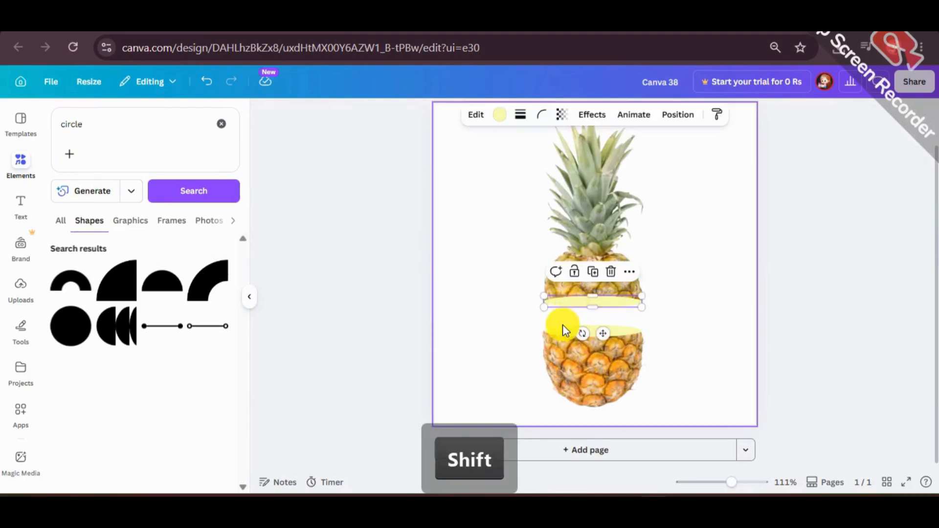
{"action": "left_click", "coordinate": [562, 328], "text": "shift"}
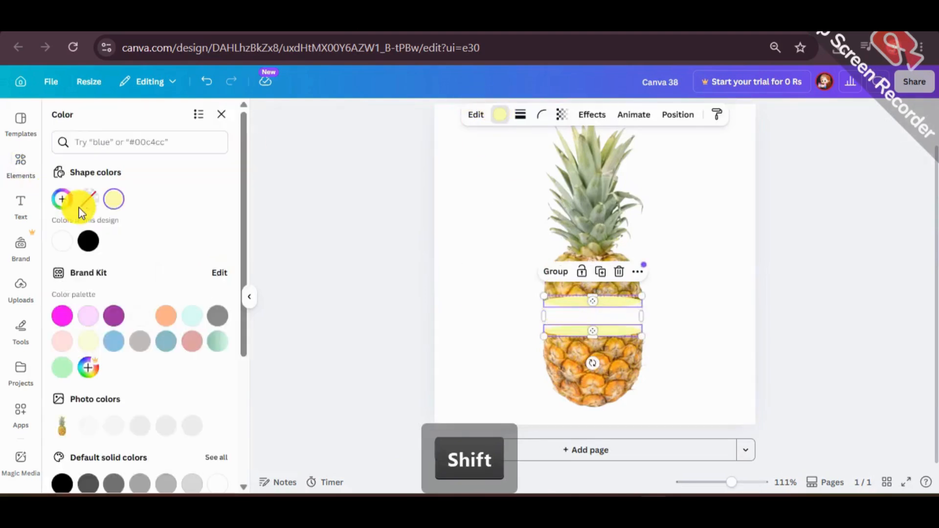
{"action": "left_click", "coordinate": [113, 199]}
{"action": "left_click_drag", "start_coordinate": [182, 281], "coordinate": [200, 241]}
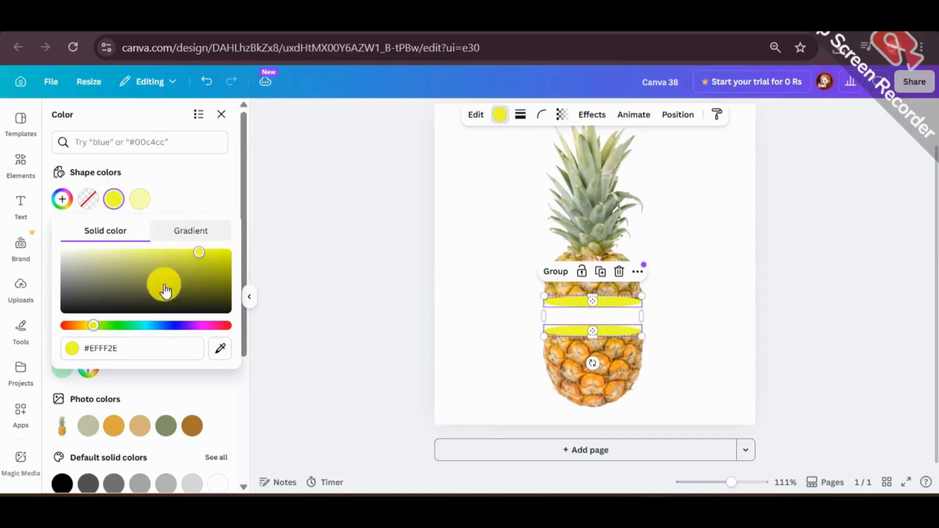
{"action": "left_click_drag", "start_coordinate": [87, 328], "coordinate": [82, 324]}
{"action": "left_click_drag", "start_coordinate": [206, 265], "coordinate": [230, 238]}
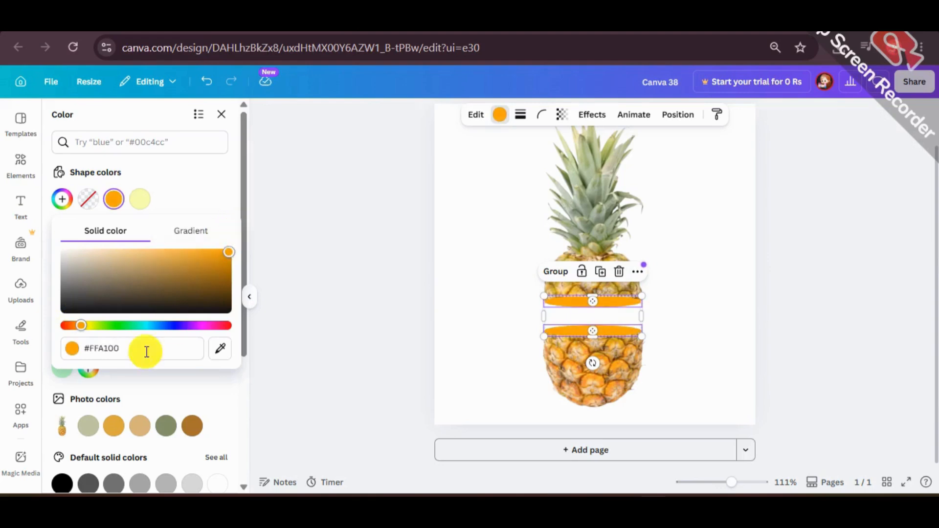
{"action": "left_click_drag", "start_coordinate": [88, 324], "coordinate": [81, 332]}
{"action": "left_click", "coordinate": [209, 264]}
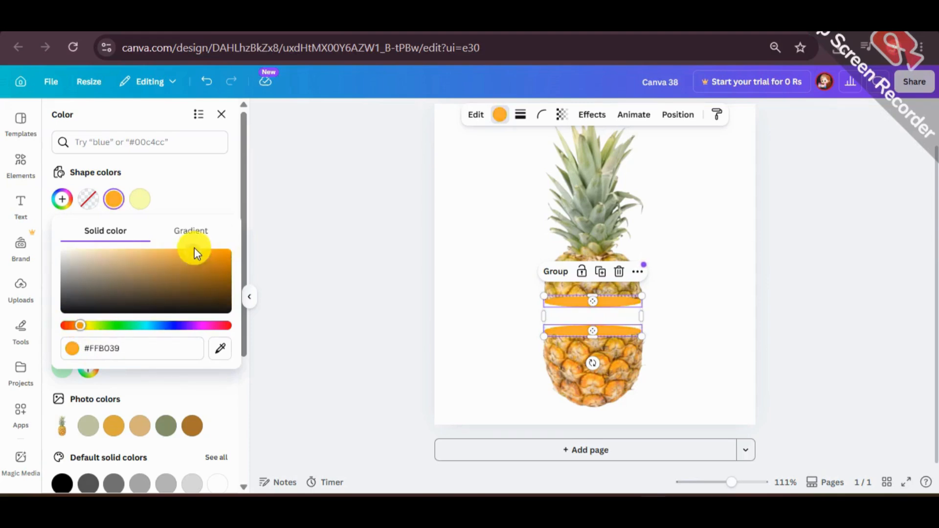
{"action": "left_click_drag", "start_coordinate": [202, 263], "coordinate": [179, 248]}
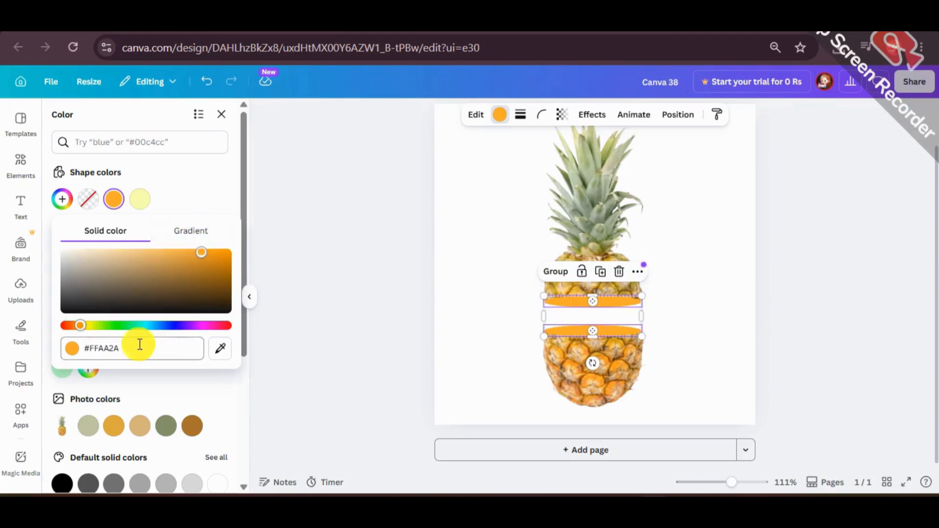
{"action": "left_click", "coordinate": [93, 327]}
{"action": "left_click_drag", "start_coordinate": [89, 333], "coordinate": [86, 332]}
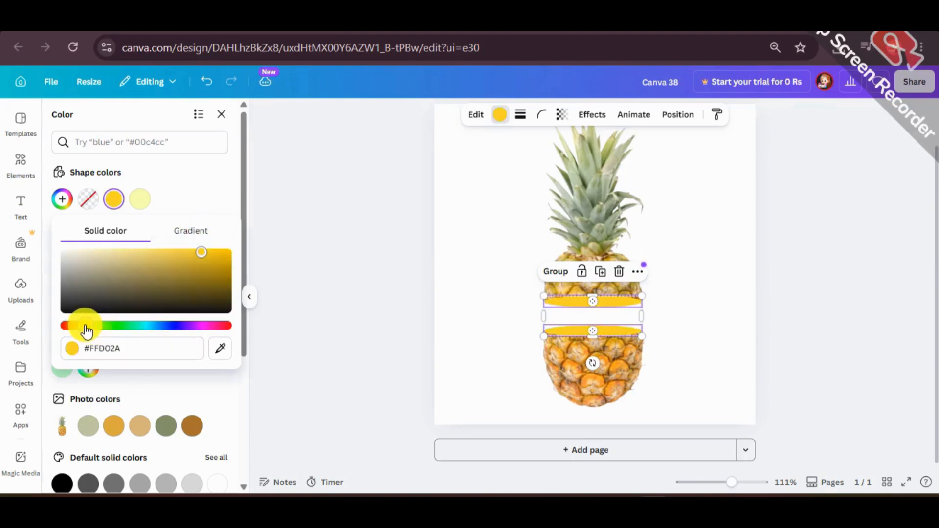
Step: Search the elements library for "shadow" and show only the matching graphics
{"action": "left_click", "coordinate": [332, 311]}
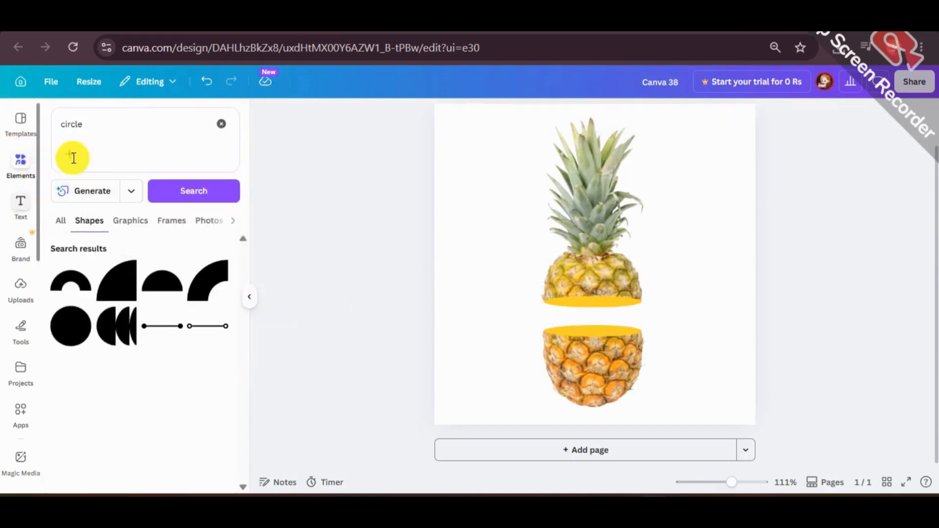
{"action": "left_click", "coordinate": [120, 125]}
{"action": "type", "text": "shadow"}
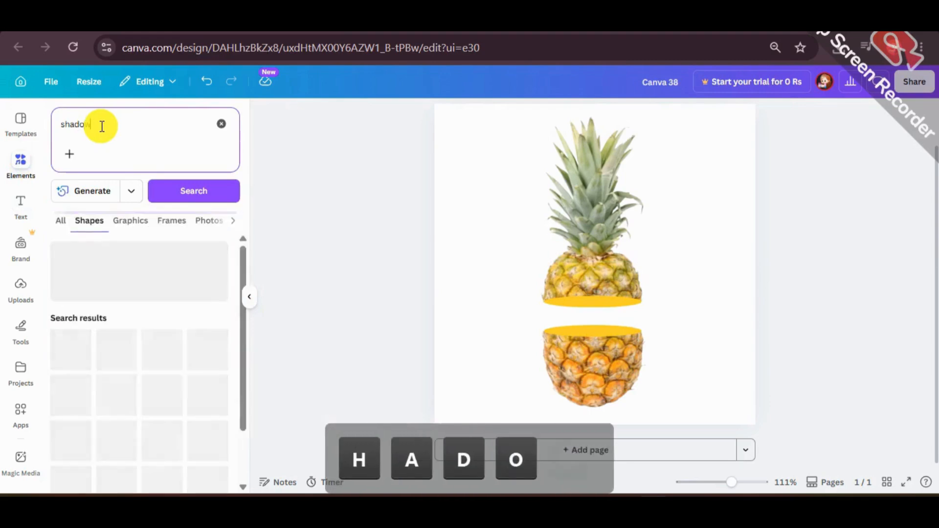
{"action": "key", "text": "Return"}
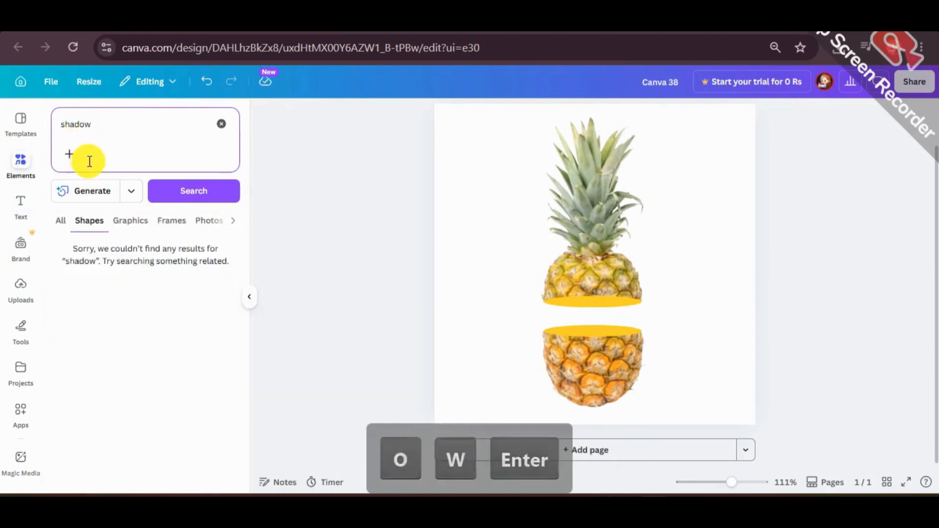
{"action": "left_click", "coordinate": [60, 224]}
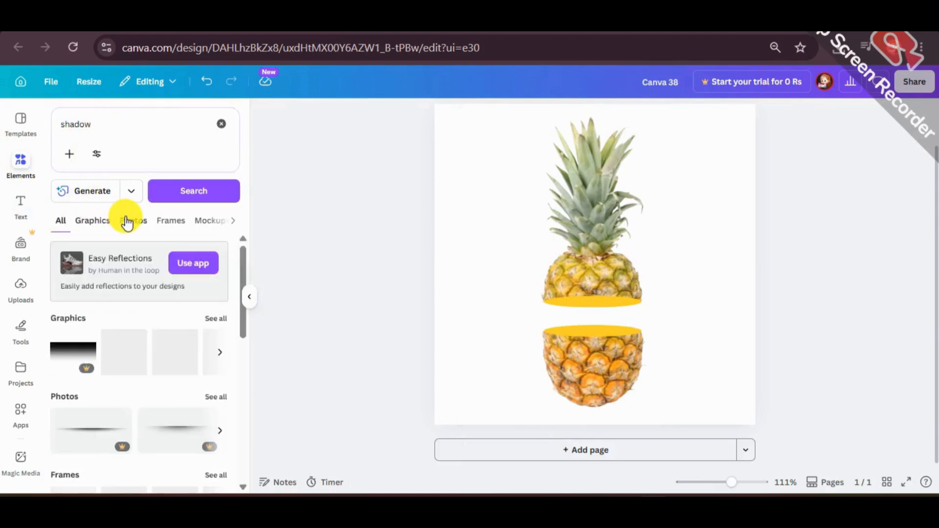
{"action": "left_click", "coordinate": [127, 223]}
{"action": "left_click", "coordinate": [159, 221]}
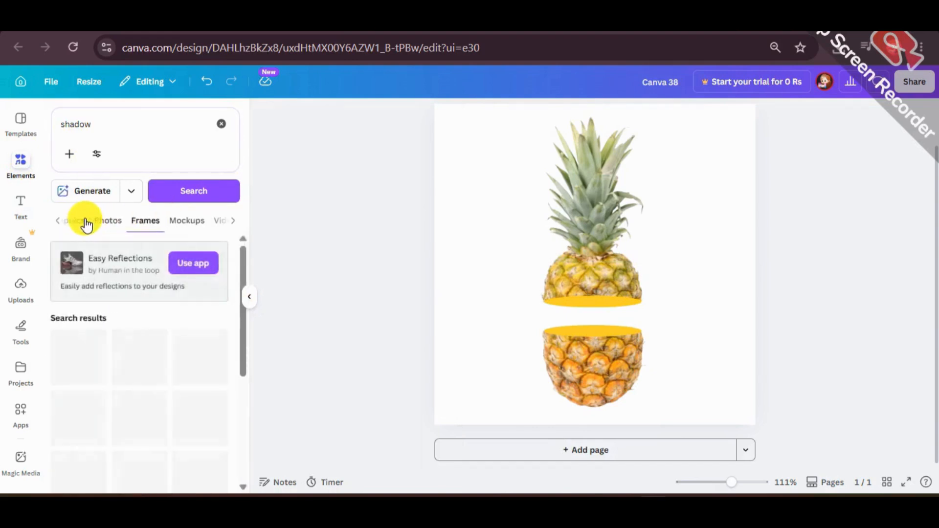
{"action": "scroll", "coordinate": [168, 357], "scroll_direction": "down", "scroll_amount": 3}
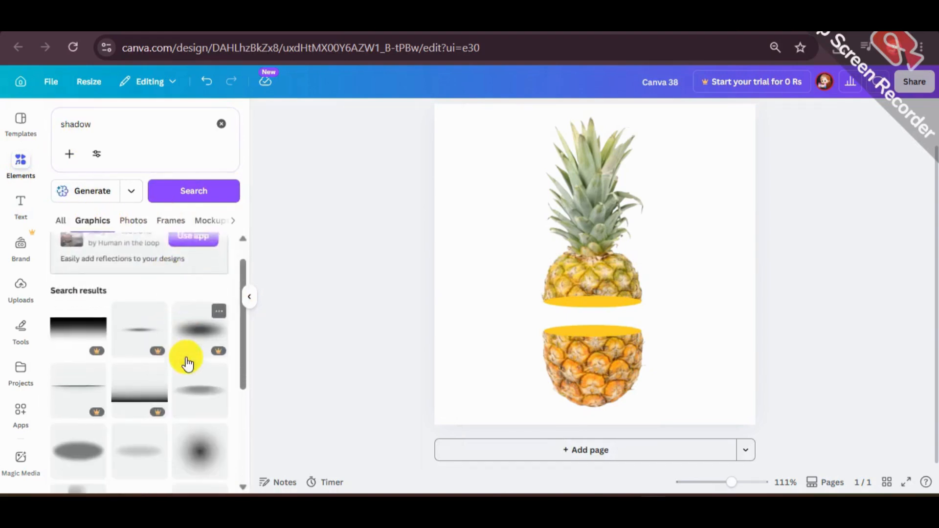
Step: Place the soft grey oval shadow graphic over the lower cut face, matched to its width, and stack a duplicate on it
{"action": "left_click", "coordinate": [207, 327]}
{"action": "left_click_drag", "start_coordinate": [629, 293], "coordinate": [700, 343]}
{"action": "left_click_drag", "start_coordinate": [801, 307], "coordinate": [611, 334]}
{"action": "scroll", "coordinate": [616, 345], "scroll_direction": "up", "scroll_amount": 6}
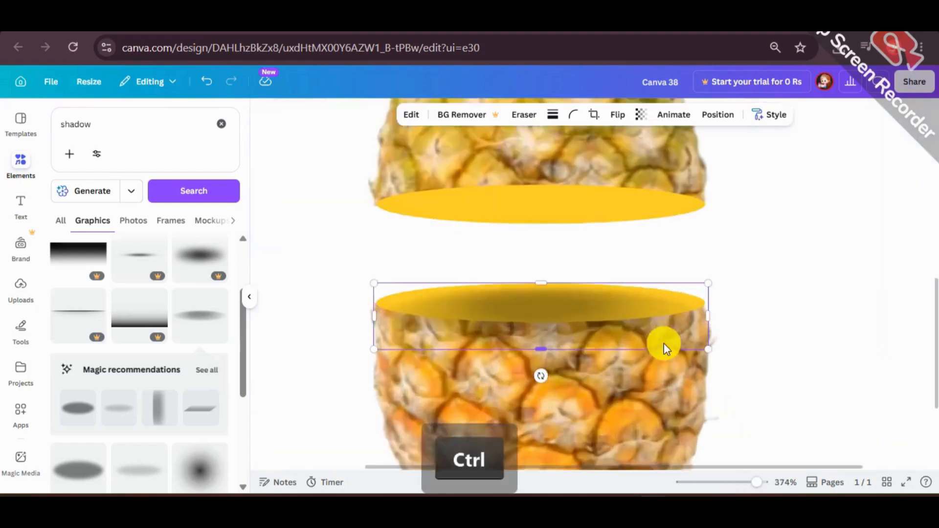
{"action": "left_click_drag", "start_coordinate": [579, 293], "coordinate": [556, 293]}
{"action": "left_click_drag", "start_coordinate": [313, 267], "coordinate": [435, 285]}
{"action": "key", "text": "ctrl+z"}
{"action": "key", "text": "ctrl+z"}
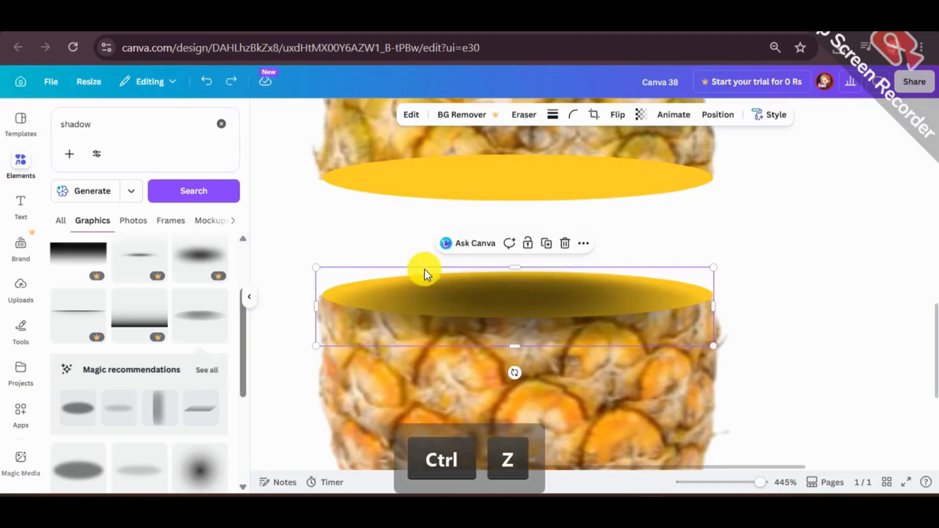
Step: Shrink the duplicate shadow into the centre of the lower cut face and copy both shadows onto the upper cut face
{"action": "left_click_drag", "start_coordinate": [316, 266], "coordinate": [526, 308]}
{"action": "left_click_drag", "start_coordinate": [604, 323], "coordinate": [501, 289]}
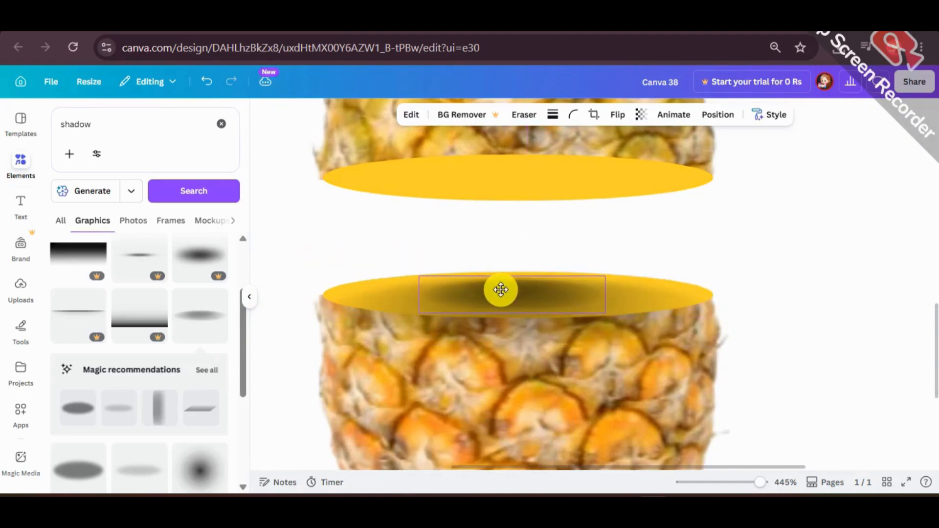
{"action": "left_click", "coordinate": [652, 289], "text": "shift"}
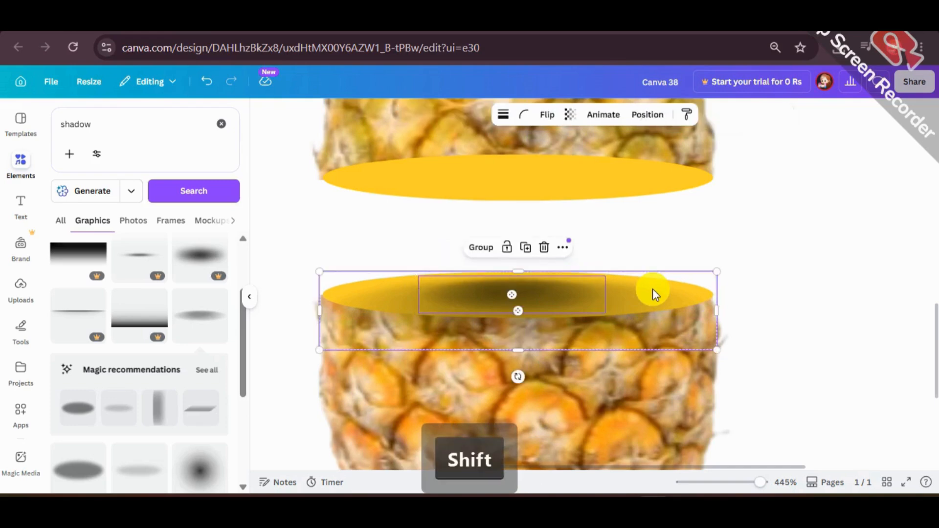
{"action": "left_click_drag", "start_coordinate": [551, 290], "coordinate": [554, 179]}
Step: Move the larger shadow copy onto the upper cut face and make it narrower so it sits within the yellow ellipse
{"action": "left_click", "coordinate": [776, 202]}
{"action": "left_click_drag", "start_coordinate": [638, 207], "coordinate": [640, 185]}
{"action": "left_click_drag", "start_coordinate": [321, 129], "coordinate": [419, 152]}
{"action": "left_click_drag", "start_coordinate": [475, 205], "coordinate": [432, 198]}
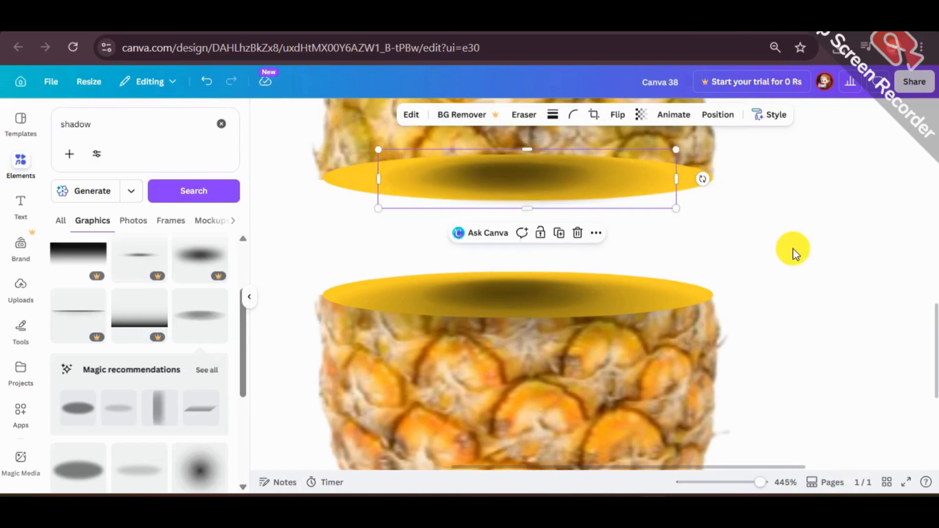
{"action": "left_click", "coordinate": [792, 251]}
Step: Examine the shaded cut faces in a view of the whole page
{"action": "scroll", "coordinate": [725, 277], "scroll_direction": "down", "scroll_amount": 5, "text": "ctrl"}
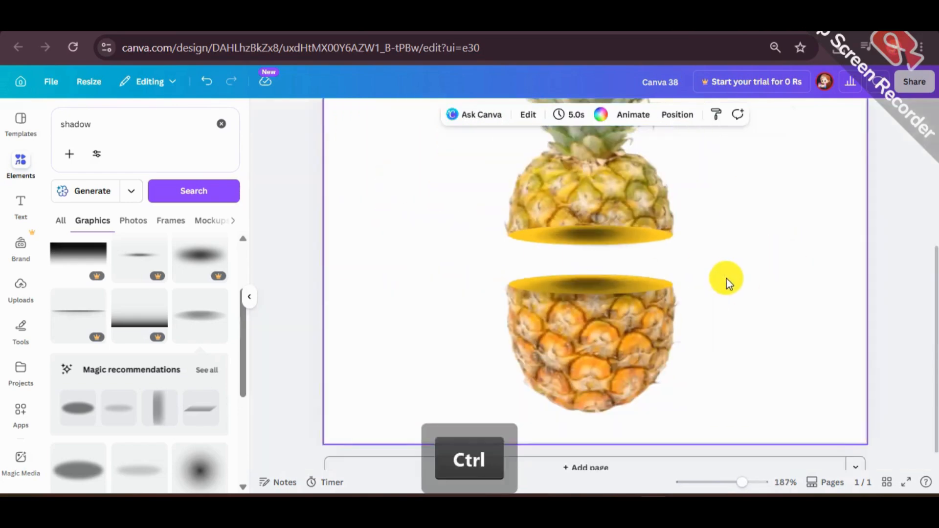
{"action": "scroll", "coordinate": [769, 275], "scroll_direction": "down", "scroll_amount": 1}
{"action": "scroll", "coordinate": [779, 246], "scroll_direction": "up", "scroll_amount": 3}
{"action": "scroll", "coordinate": [773, 252], "scroll_direction": "down", "scroll_amount": 1}
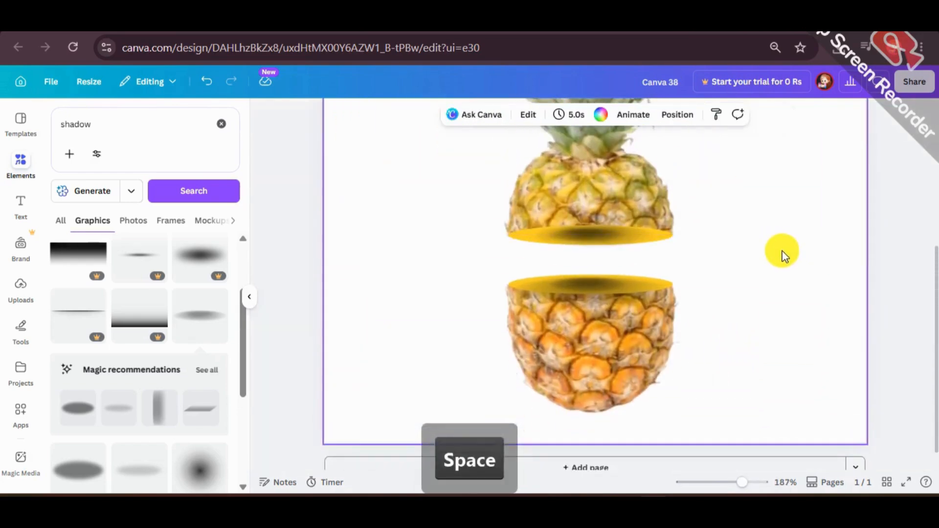
{"action": "scroll", "coordinate": [788, 255], "scroll_direction": "down", "scroll_amount": 3, "text": "ctrl"}
{"action": "key", "text": "space"}
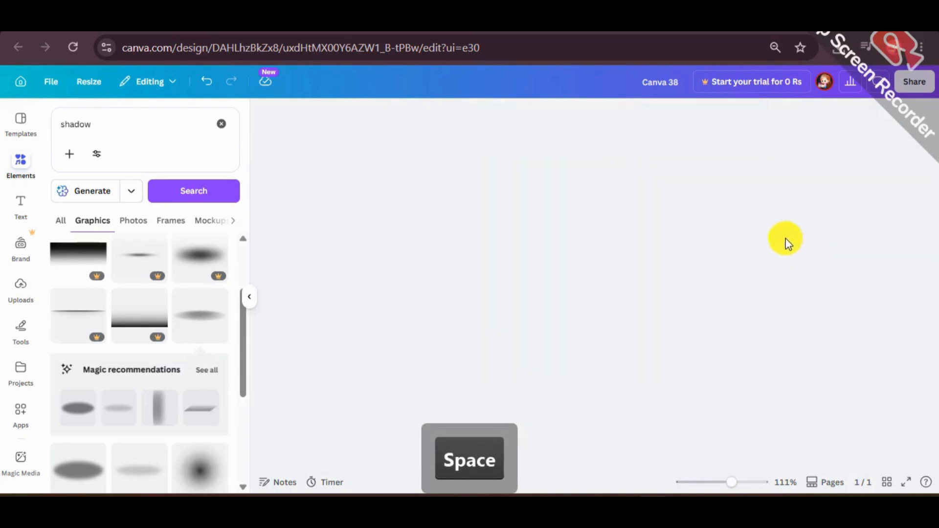
{"action": "scroll", "coordinate": [758, 281], "scroll_direction": "up", "scroll_amount": 5}
{"action": "scroll", "coordinate": [773, 247], "scroll_direction": "up", "scroll_amount": 1}
Step: Search the photos for "yellow splash", browse the results and clear the search
{"action": "left_click", "coordinate": [130, 126]}
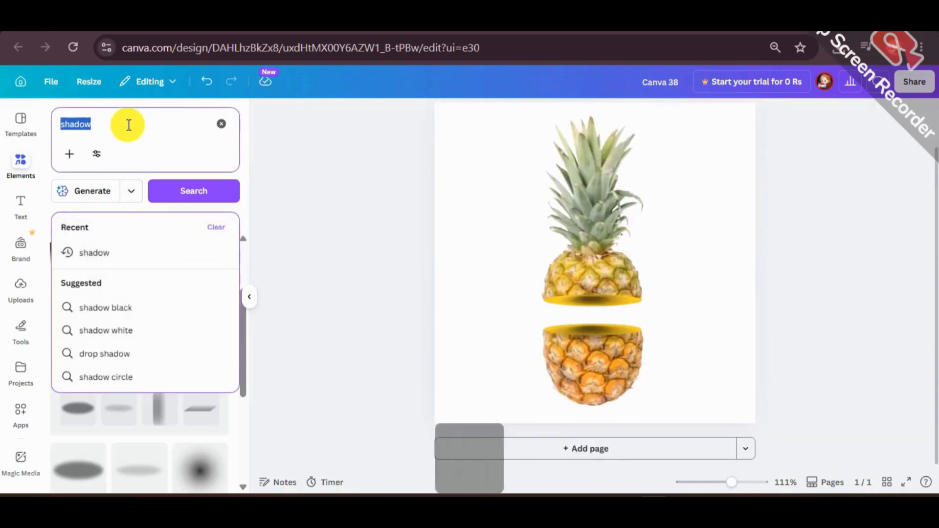
{"action": "key", "text": "BackSpace"}
{"action": "type", "text": "yell"}
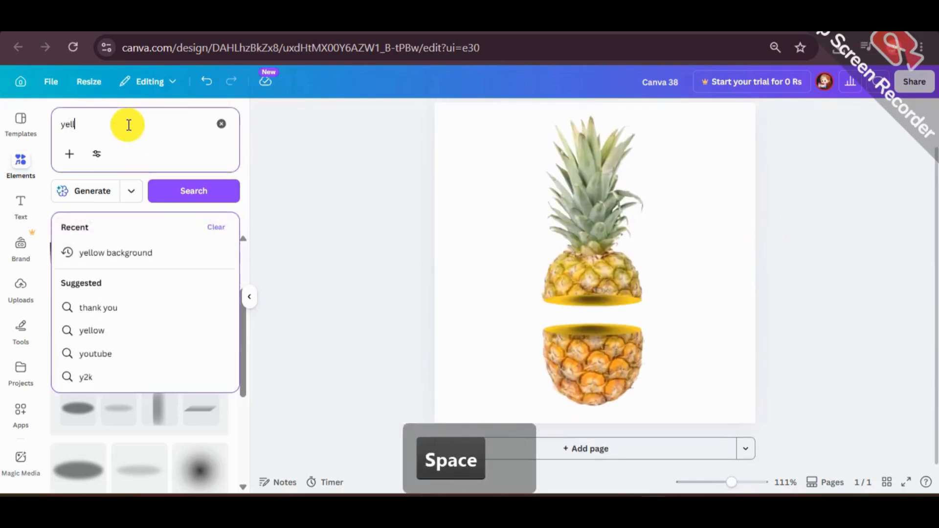
{"action": "type", "text": "ow spla"}
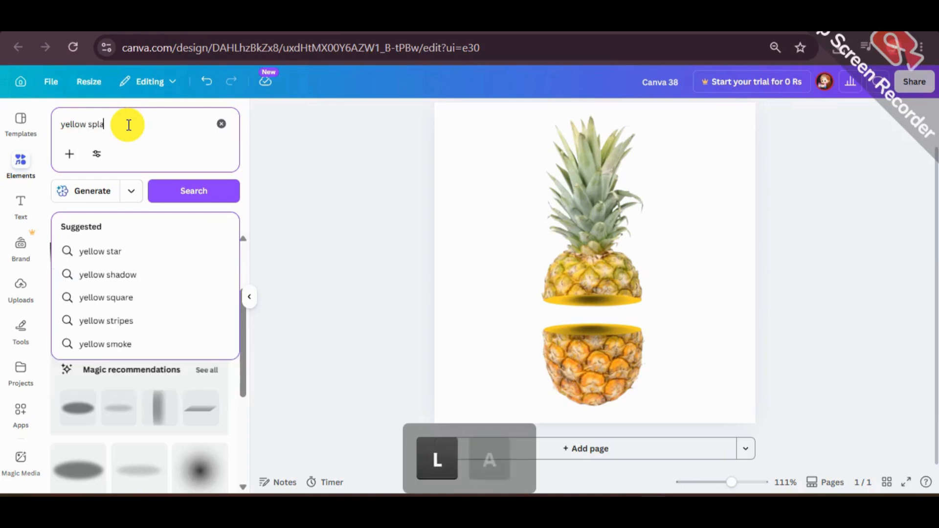
{"action": "type", "text": "sh"}
{"action": "key", "text": "Return"}
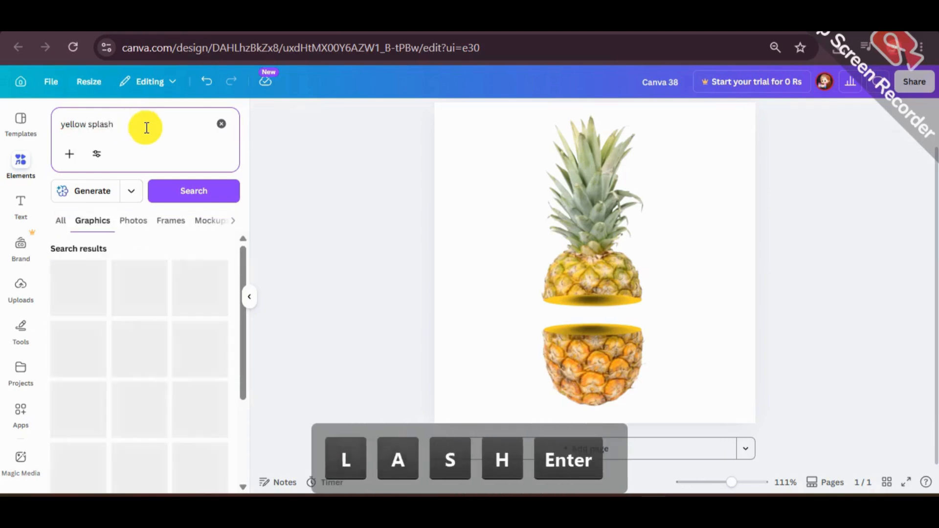
{"action": "left_click", "coordinate": [133, 223]}
{"action": "scroll", "coordinate": [137, 395], "scroll_direction": "down", "scroll_amount": 1}
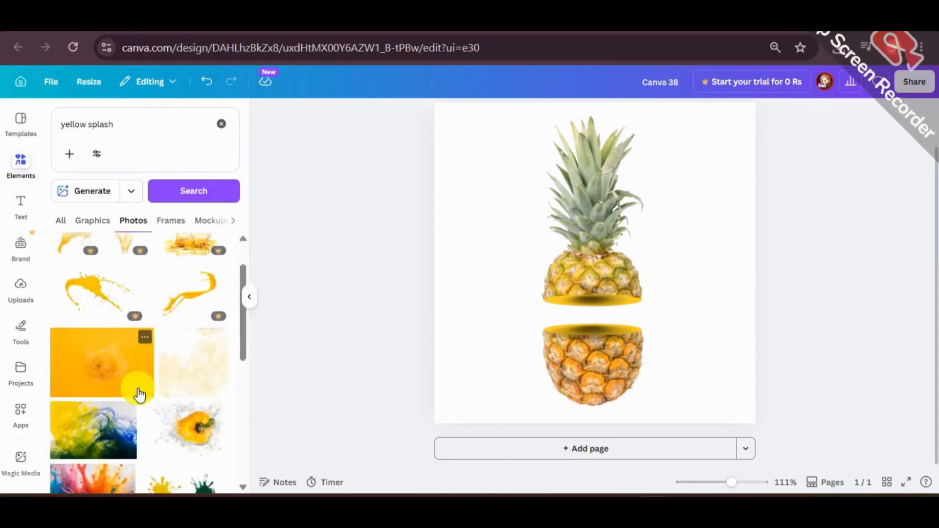
{"action": "scroll", "coordinate": [168, 321], "scroll_direction": "down", "scroll_amount": 1}
{"action": "scroll", "coordinate": [189, 394], "scroll_direction": "down", "scroll_amount": 1}
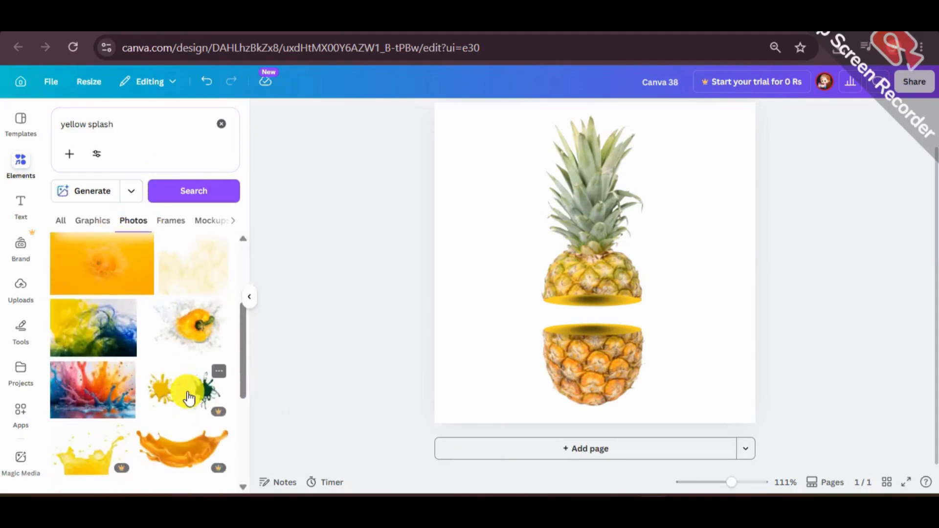
{"action": "key", "text": "Delete"}
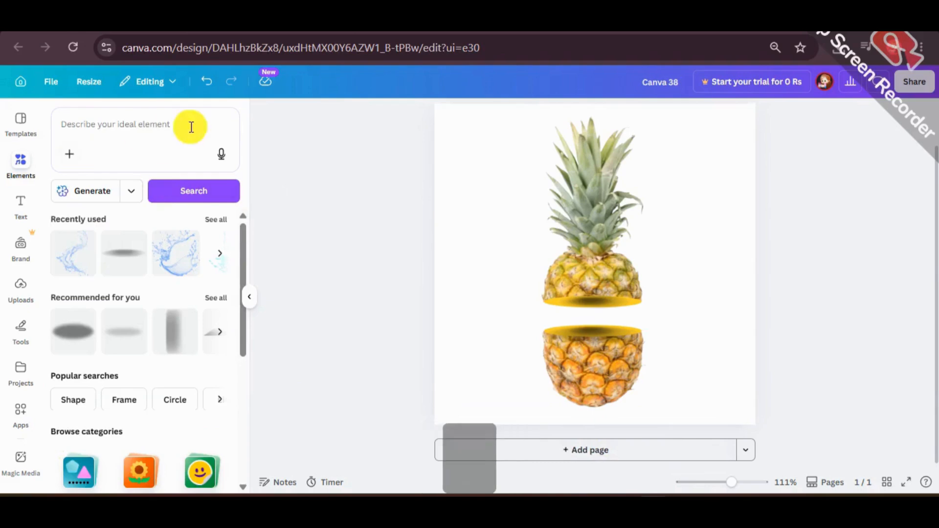
Step: Add the recently used blue water splash graphic to the page and view its details
{"action": "left_click", "coordinate": [167, 262]}
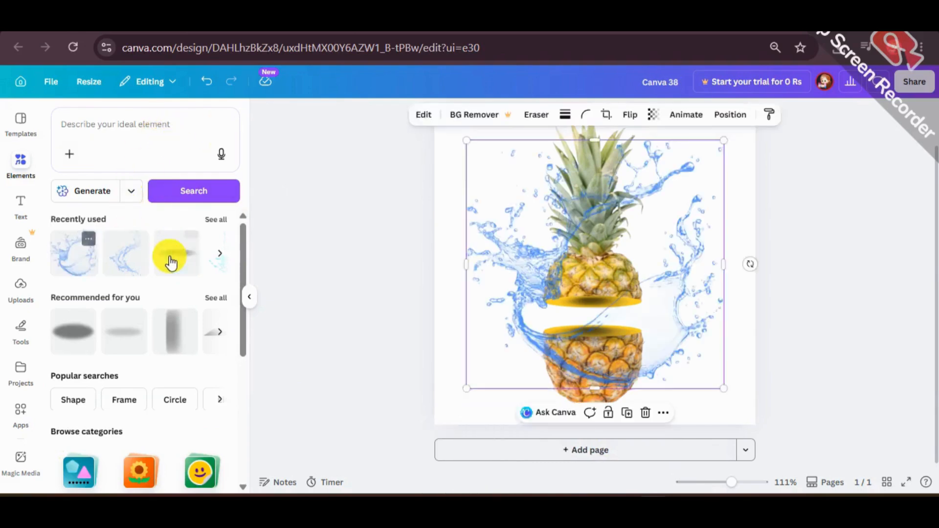
{"action": "left_click", "coordinate": [90, 241]}
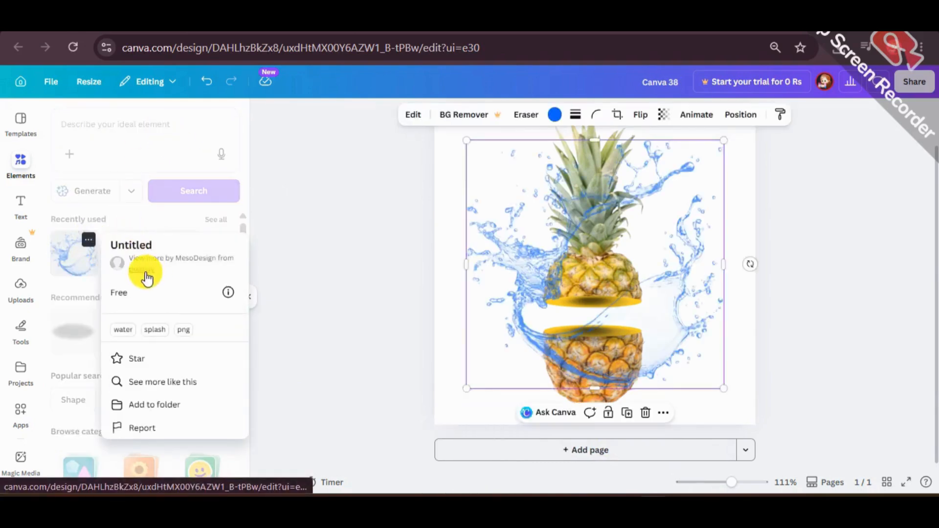
{"action": "left_click", "coordinate": [303, 258]}
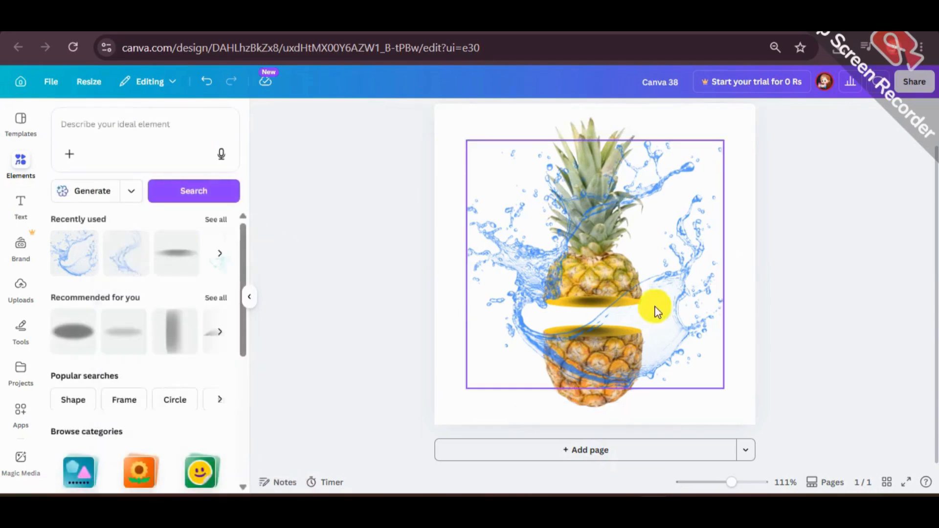
Step: Recolour the water splash to the default yellow and send it behind the pineapple pieces
{"action": "left_click", "coordinate": [691, 341]}
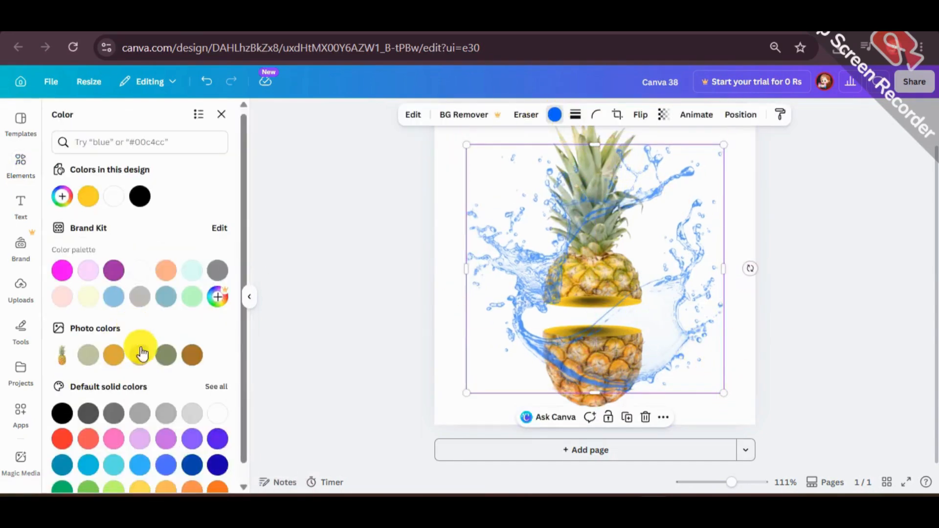
{"action": "scroll", "coordinate": [147, 440], "scroll_direction": "down", "scroll_amount": 1}
{"action": "left_click", "coordinate": [147, 472]}
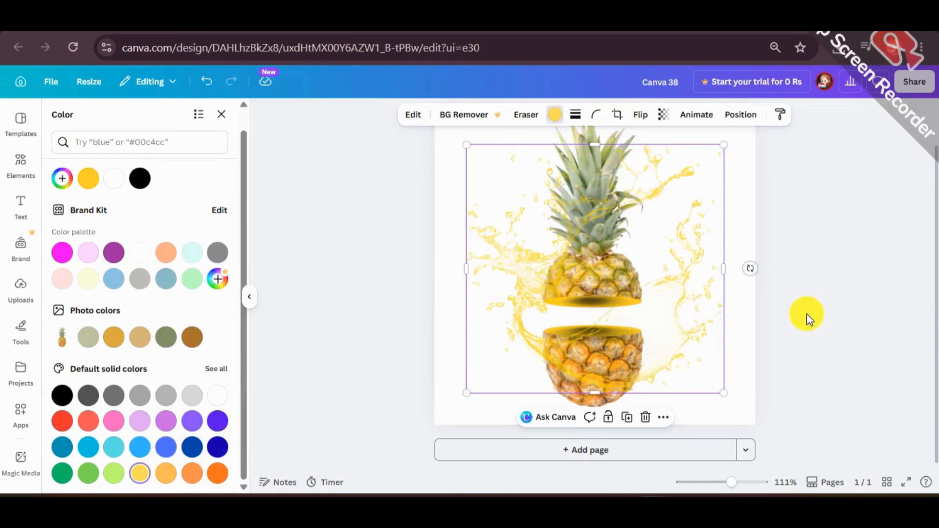
{"action": "left_click", "coordinate": [695, 338]}
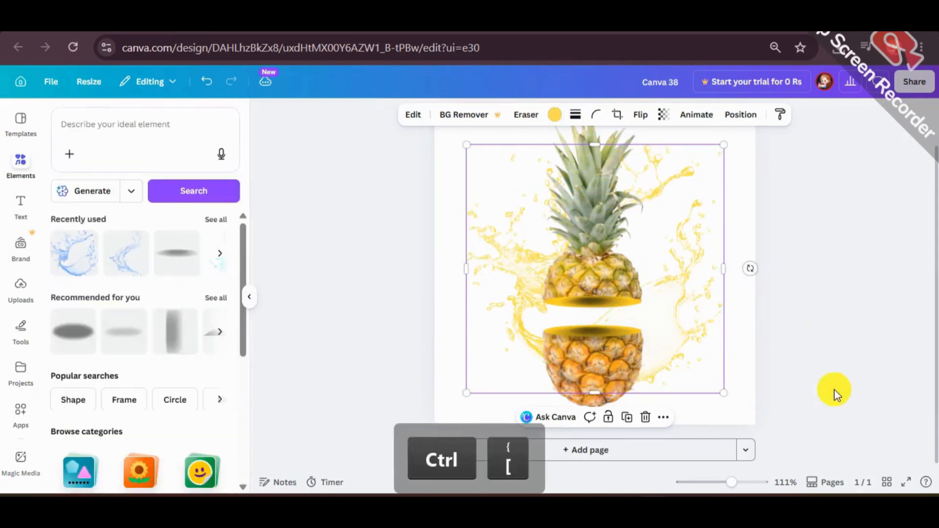
Step: Overlay a dark gold duplicate of the splash on the original yellow one
{"action": "left_click", "coordinate": [627, 417]}
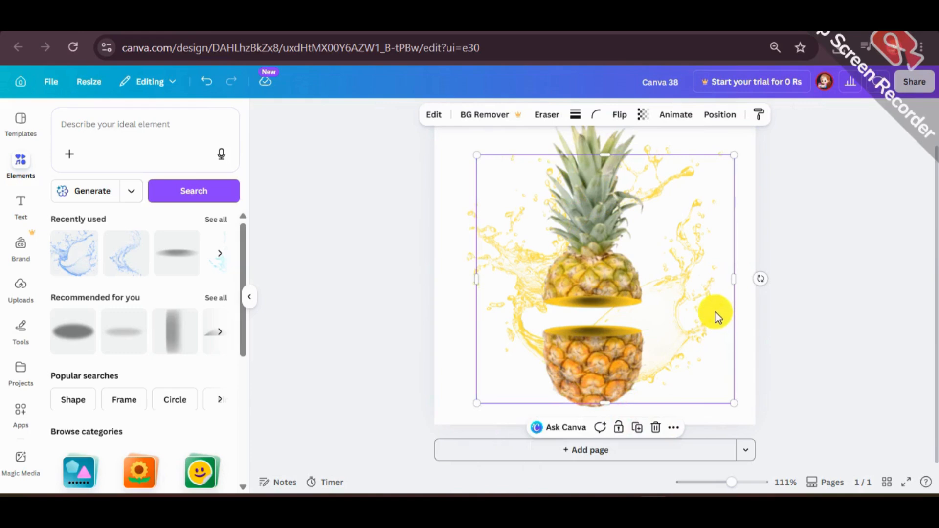
{"action": "left_click_drag", "start_coordinate": [721, 283], "coordinate": [712, 267]}
{"action": "key", "text": "ctrl+bracketleft"}
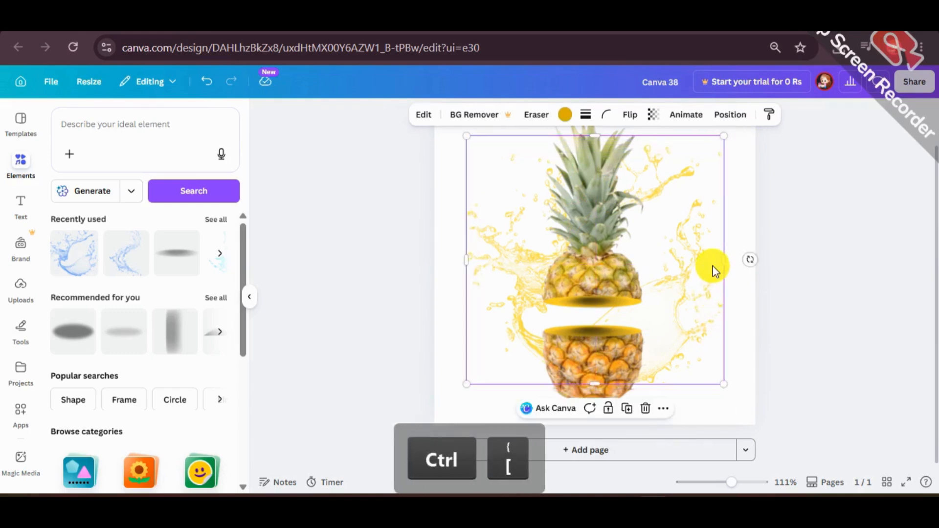
{"action": "mouse_move", "coordinate": [707, 232]}
{"action": "left_mouse_down"}
{"action": "mouse_move", "coordinate": [707, 218]}
{"action": "mouse_move", "coordinate": [705, 233]}
{"action": "left_mouse_up"}
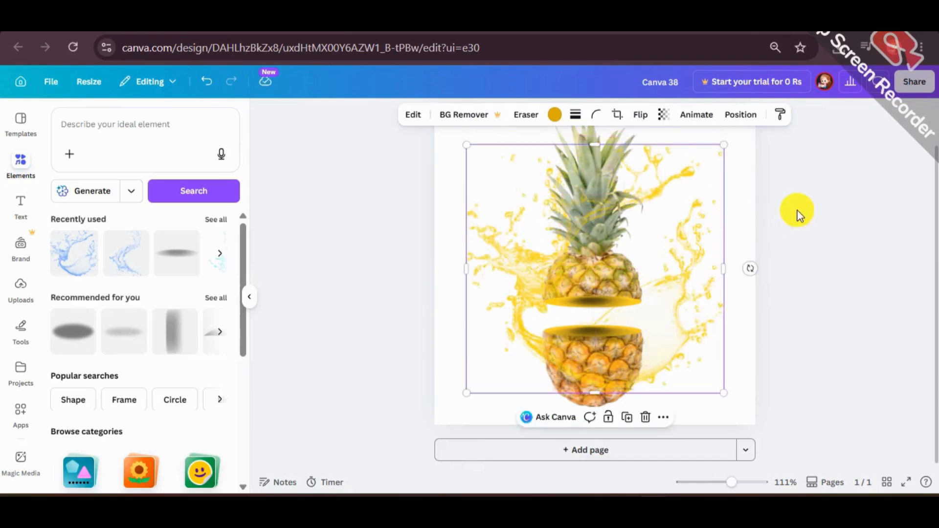
Step: Send the dark gold splash copy behind both pineapple pieces
{"action": "left_click", "coordinate": [797, 210]}
{"action": "left_click", "coordinate": [698, 230]}
{"action": "left_click_drag", "start_coordinate": [797, 205], "coordinate": [688, 321]}
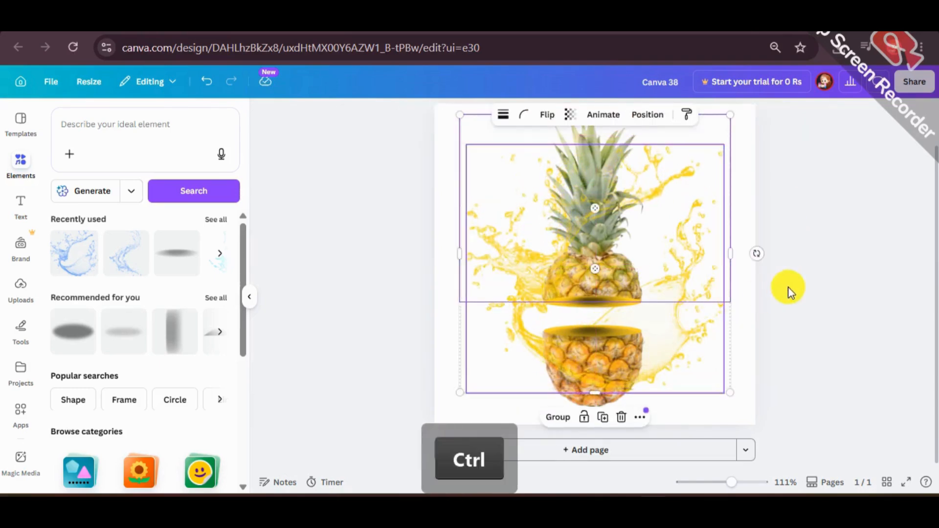
{"action": "left_click", "coordinate": [718, 317]}
{"action": "key", "text": "ctrl+bracketleft"}
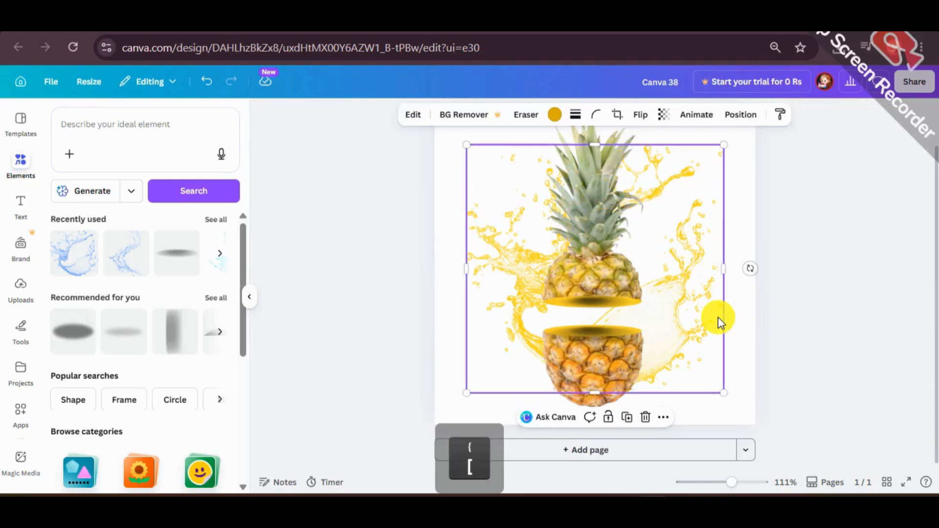
{"action": "left_click", "coordinate": [842, 282]}
Step: Search the graphics for "shadow" and place a soft oval shadow on the ground beneath the lower pineapple piece
{"action": "left_click", "coordinate": [122, 120]}
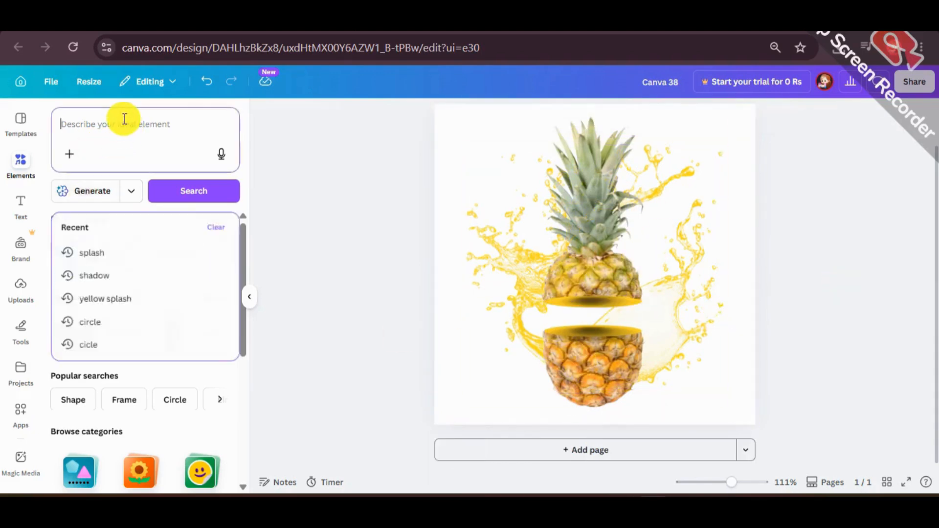
{"action": "type", "text": "shadow"}
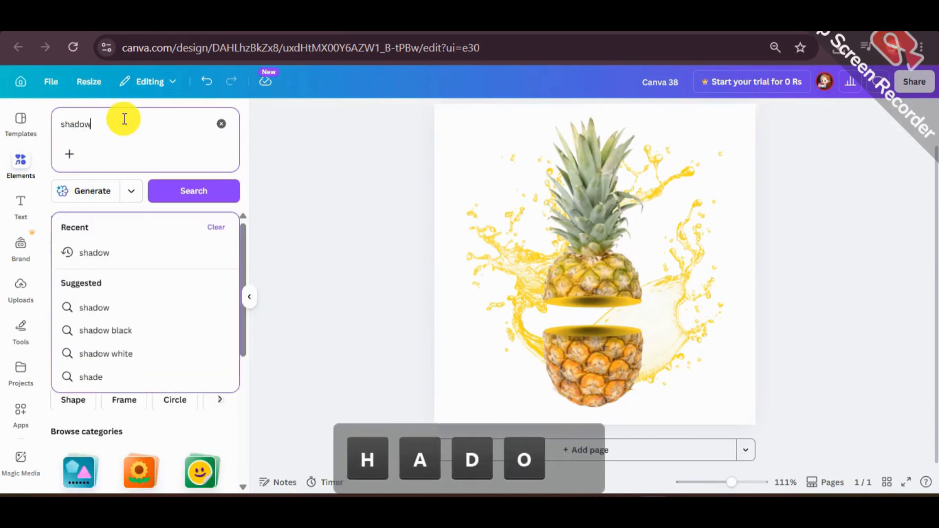
{"action": "key", "text": "Return"}
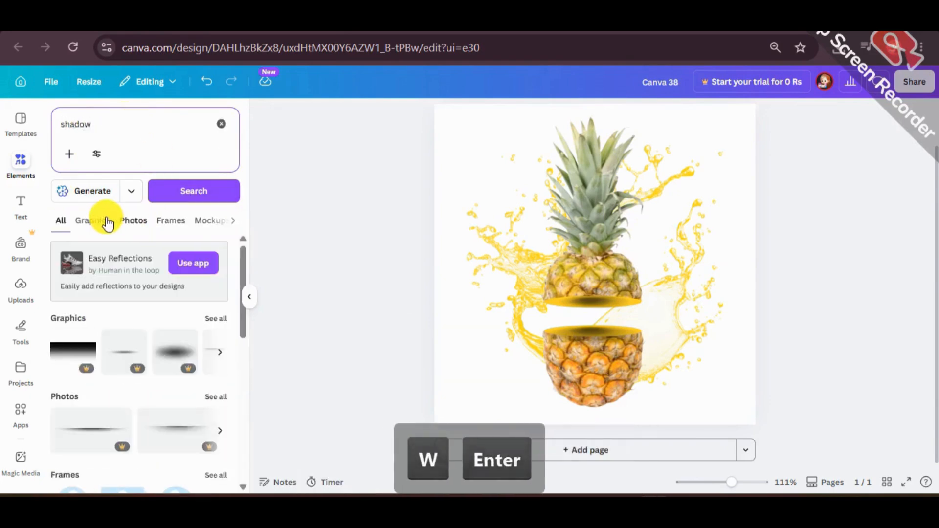
{"action": "scroll", "coordinate": [185, 376], "scroll_direction": "down", "scroll_amount": 3}
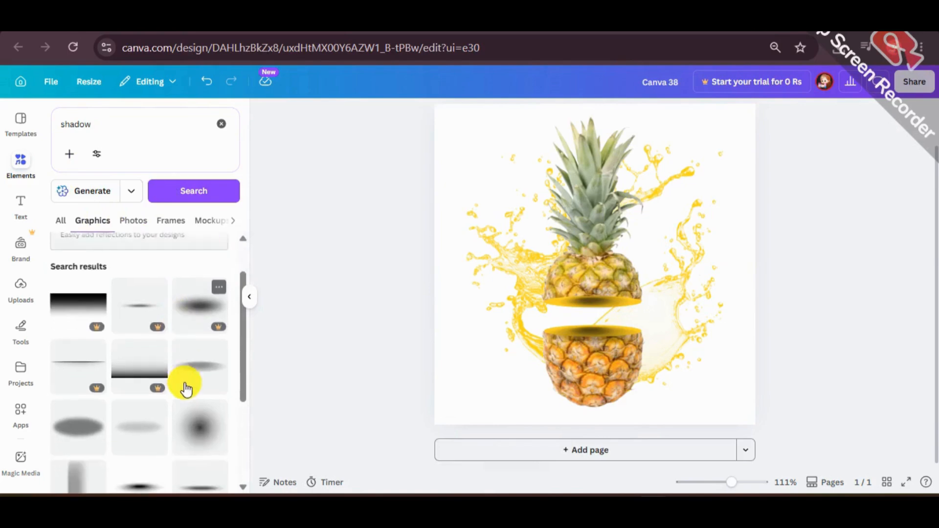
{"action": "left_click_drag", "start_coordinate": [576, 263], "coordinate": [608, 417]}
{"action": "left_click", "coordinate": [889, 312]}
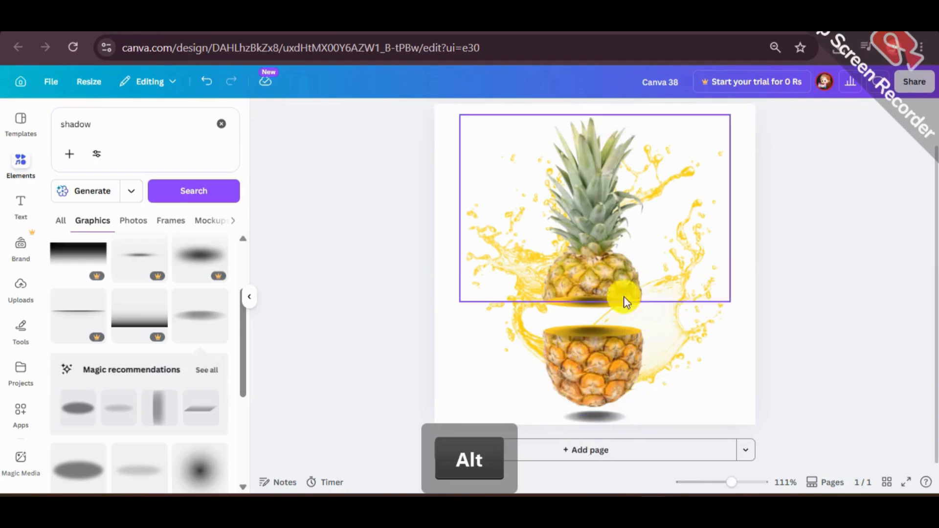